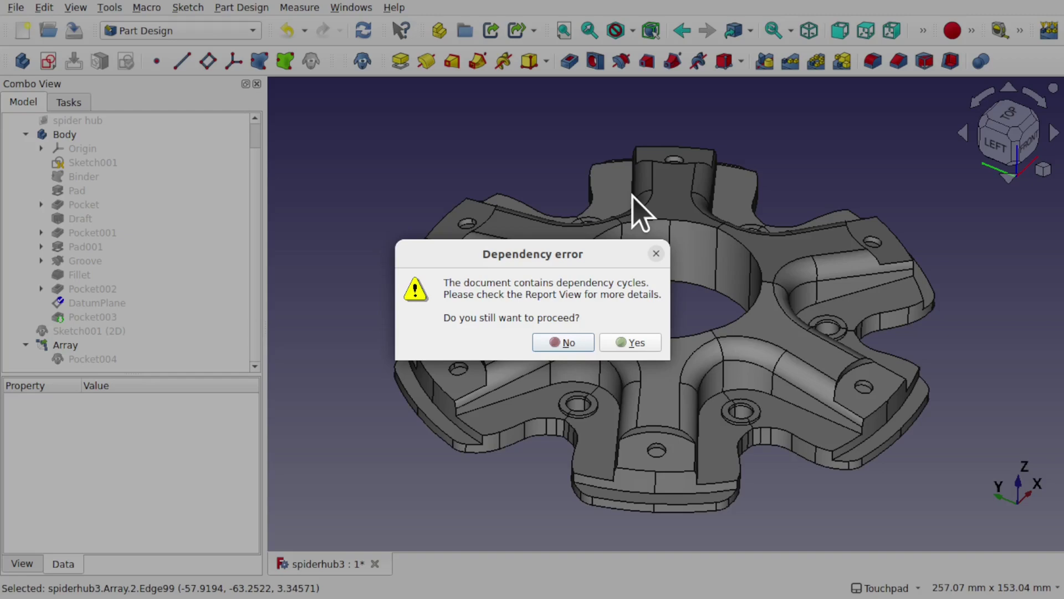
# Recompute the whole document and choose to proceed despite the dependency cycles.
pyautogui.click(645, 344)
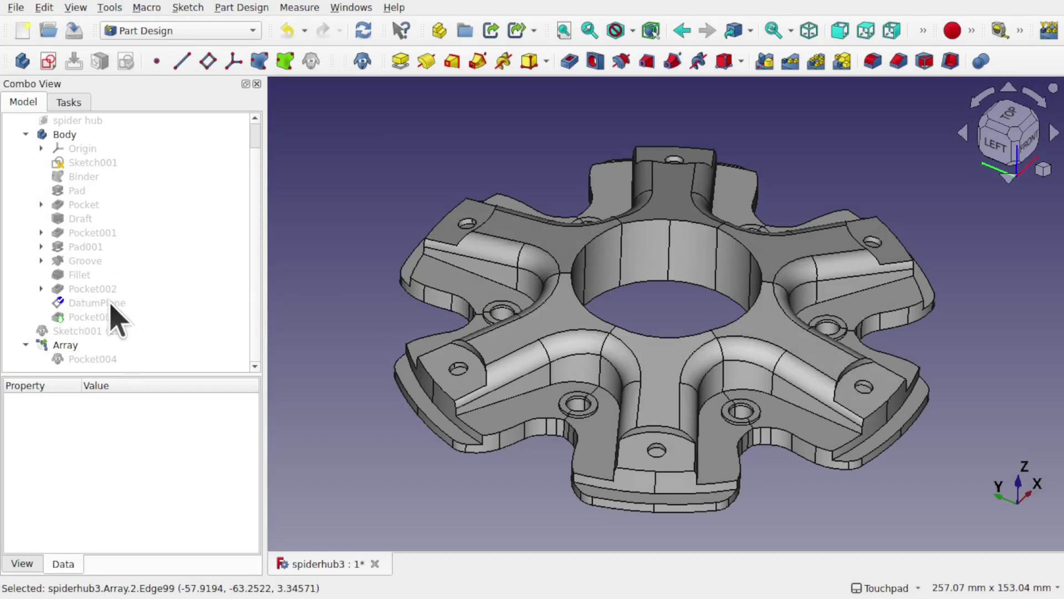
pyautogui.click(44, 7)
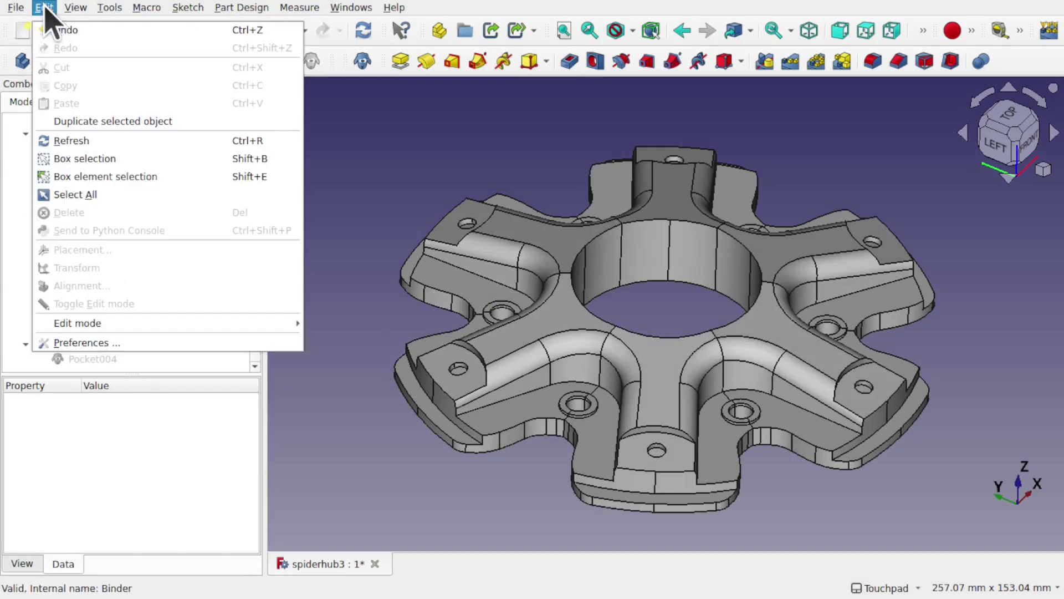
pyautogui.click(84, 144)
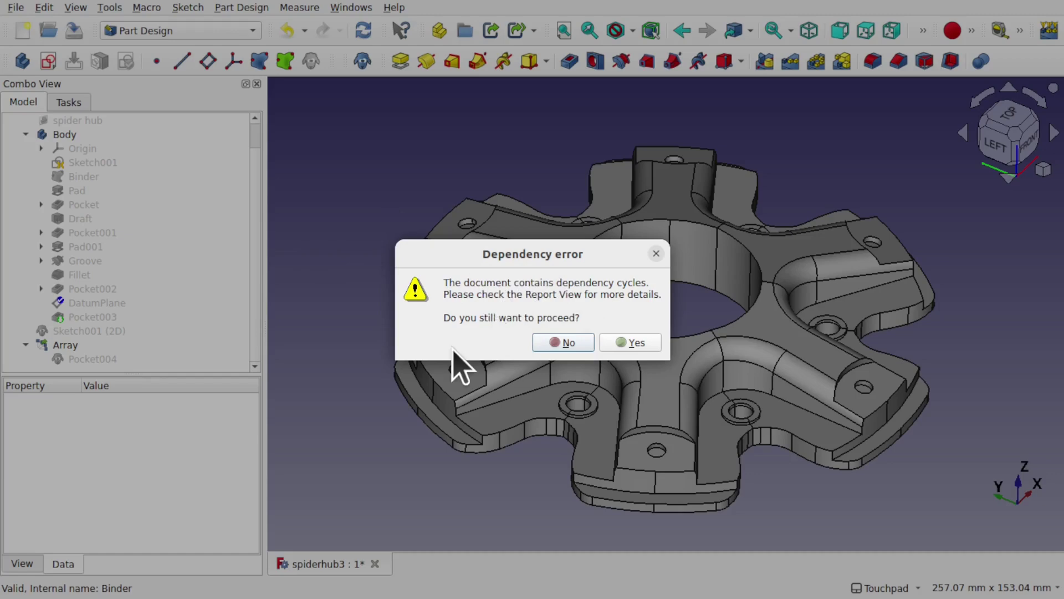
pyautogui.click(622, 342)
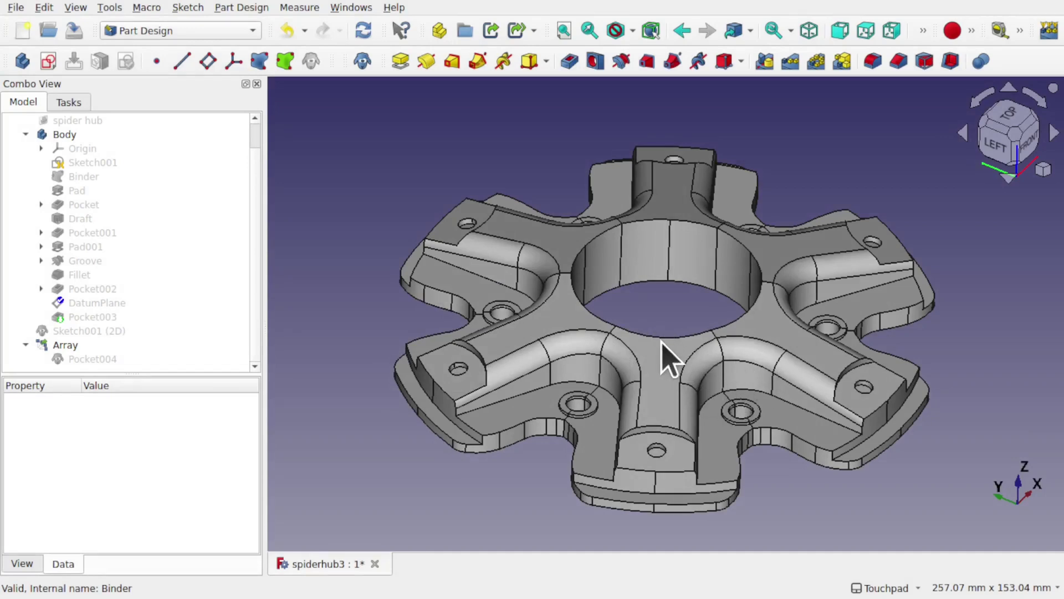
# Switch to the Part workbench with nothing in the model left selected.
pyautogui.click(667, 358)
pyautogui.moveTo(668, 357); pyautogui.dragTo(322, 108)
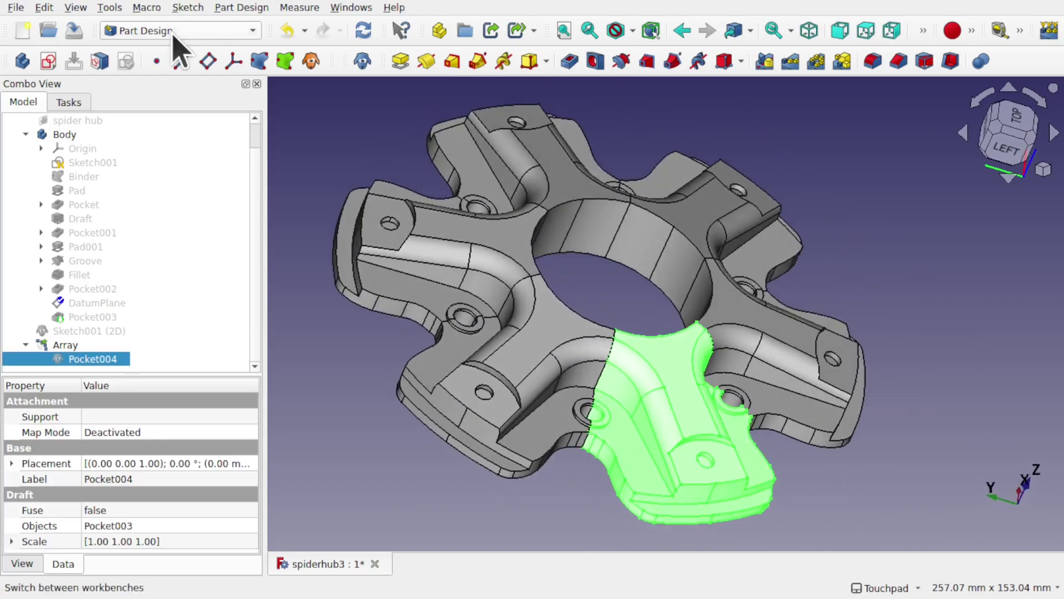
pyautogui.click(176, 31)
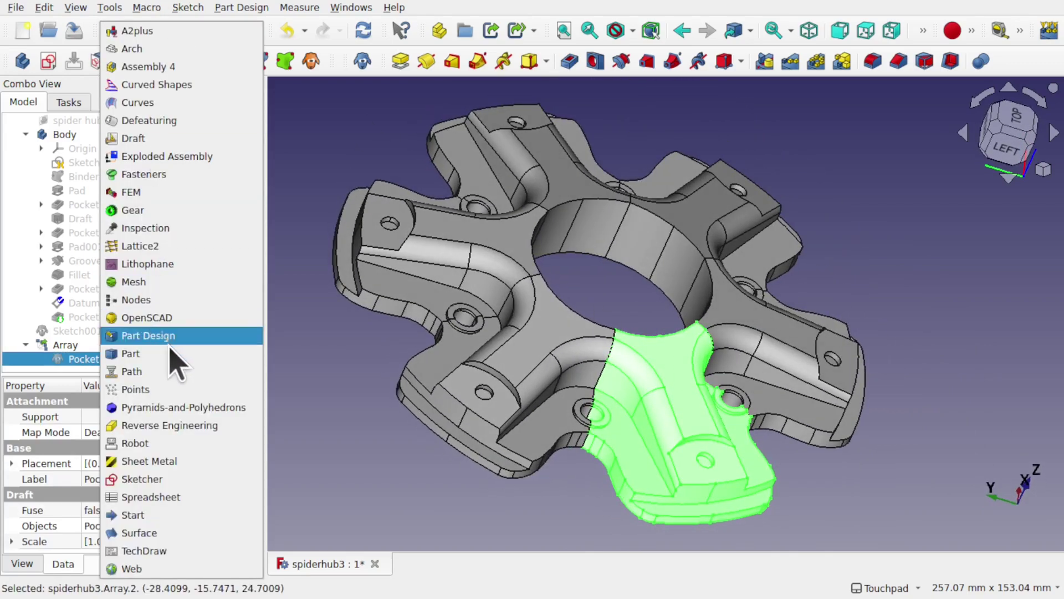
pyautogui.click(166, 353)
pyautogui.click(339, 424)
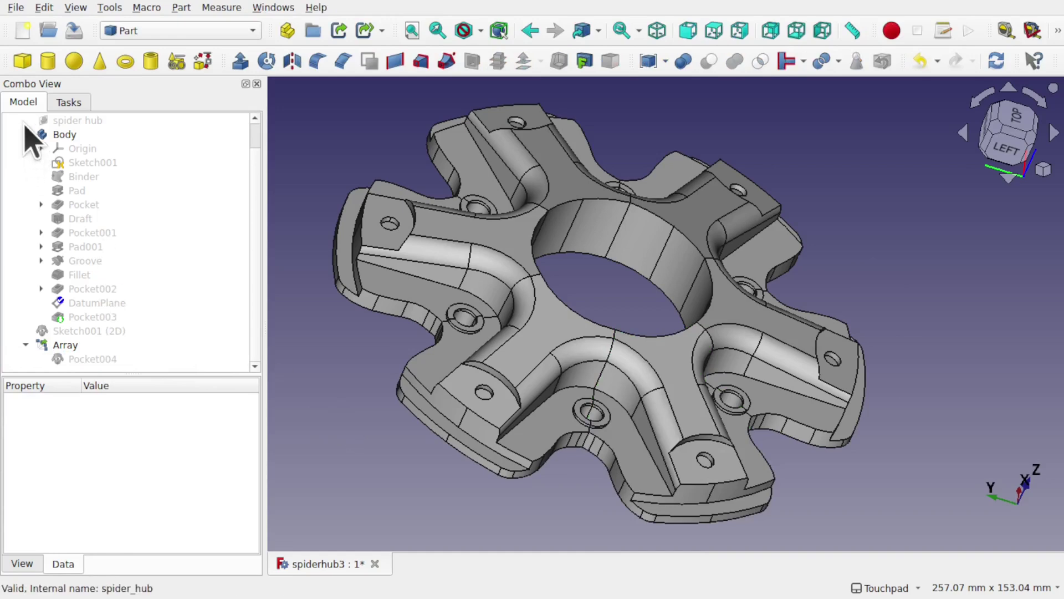
# Add a solid sphere to the document and set its radius to 10 mm.
pyautogui.click(76, 61)
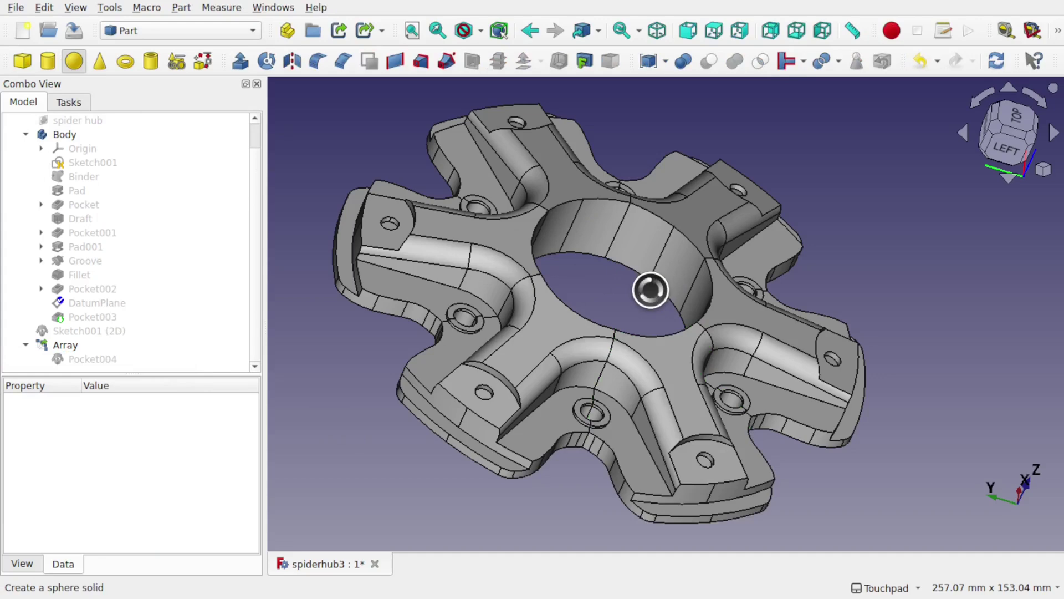
pyautogui.scroll(-3, 650, 290)
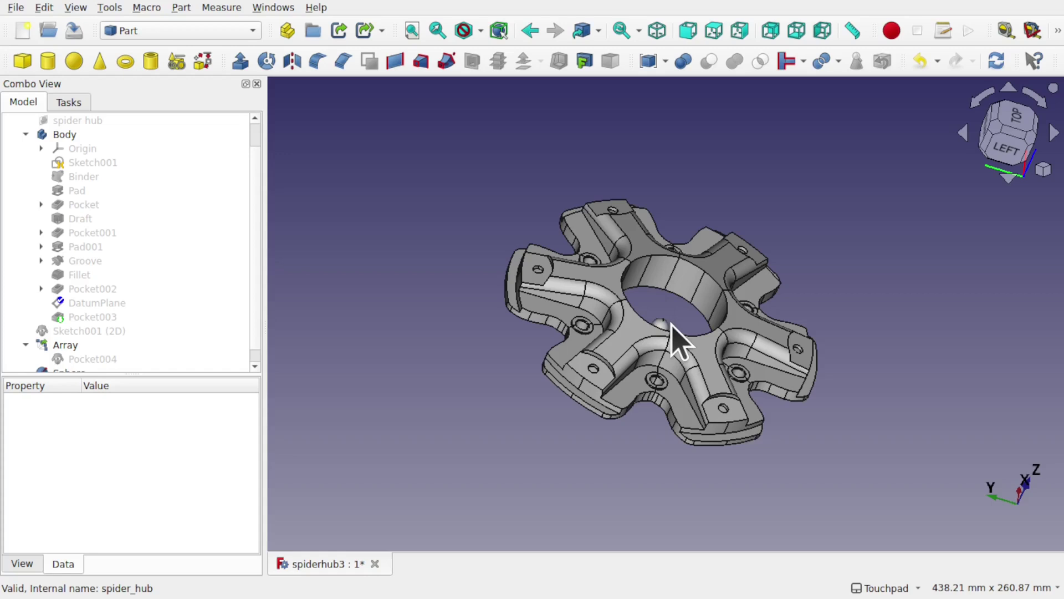
pyautogui.click(254, 366)
pyautogui.click(71, 359)
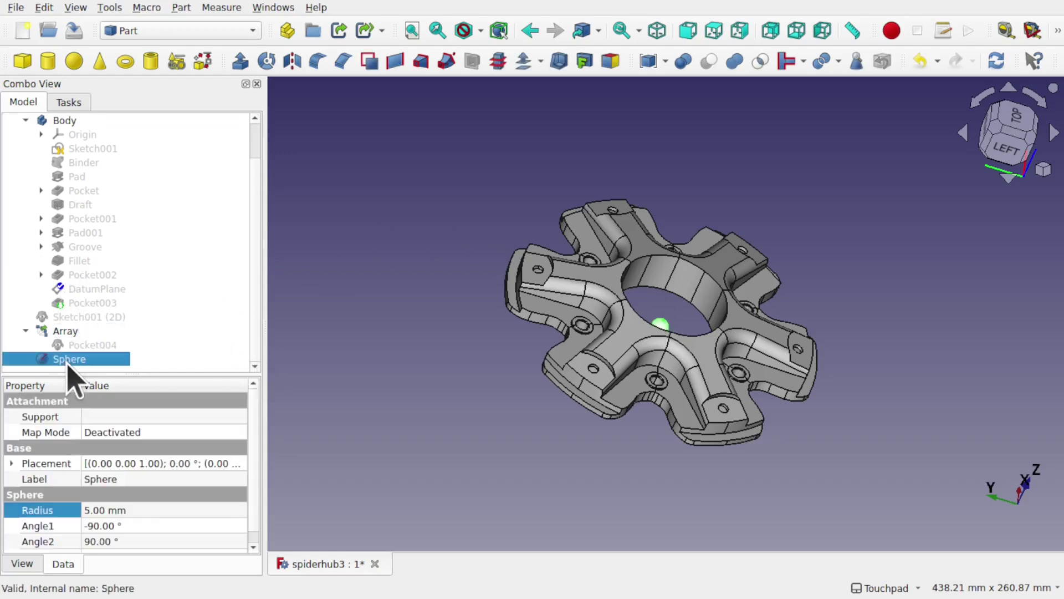
pyautogui.click(159, 509)
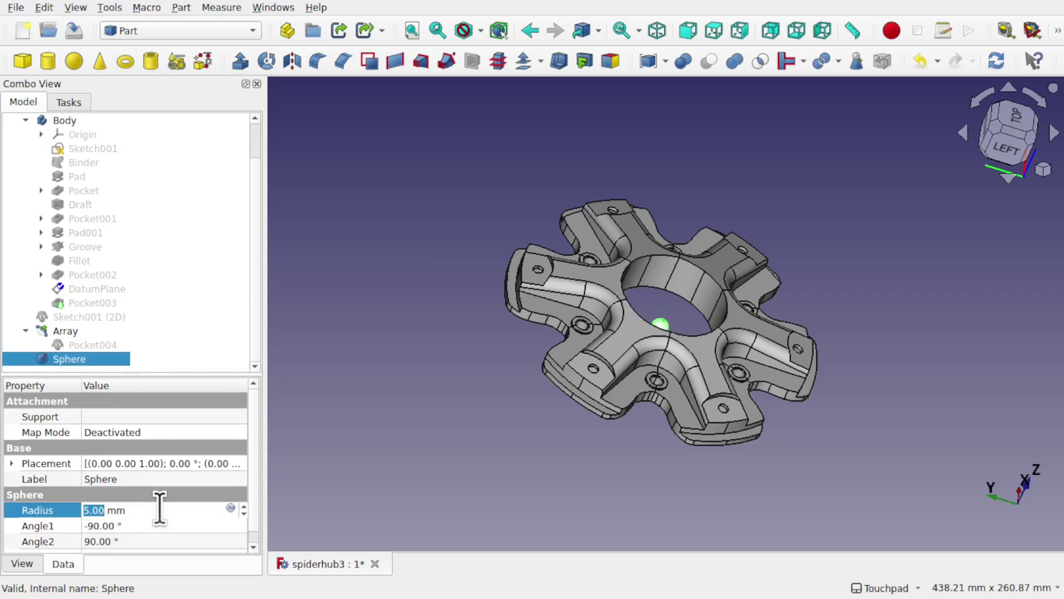
pyautogui.press('Return')
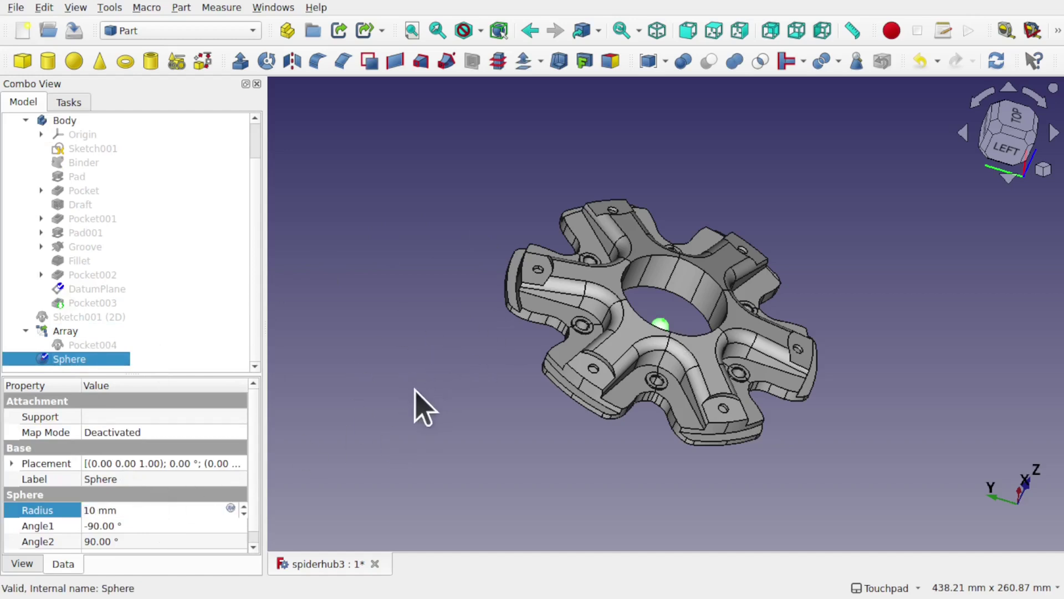
pyautogui.click(637, 317)
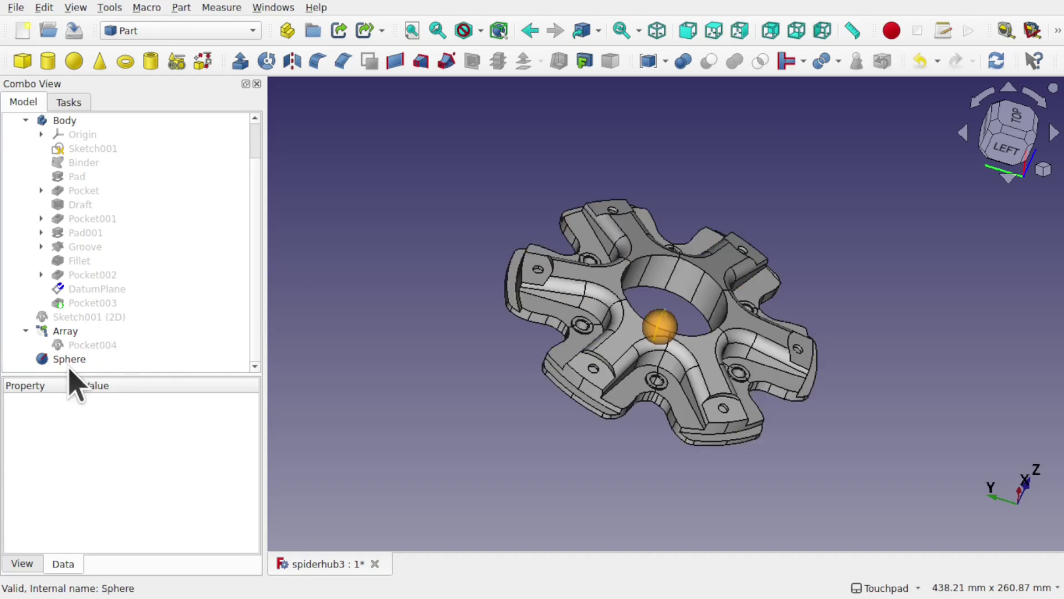
# Delete the sphere from the document.
pyautogui.click(55, 359)
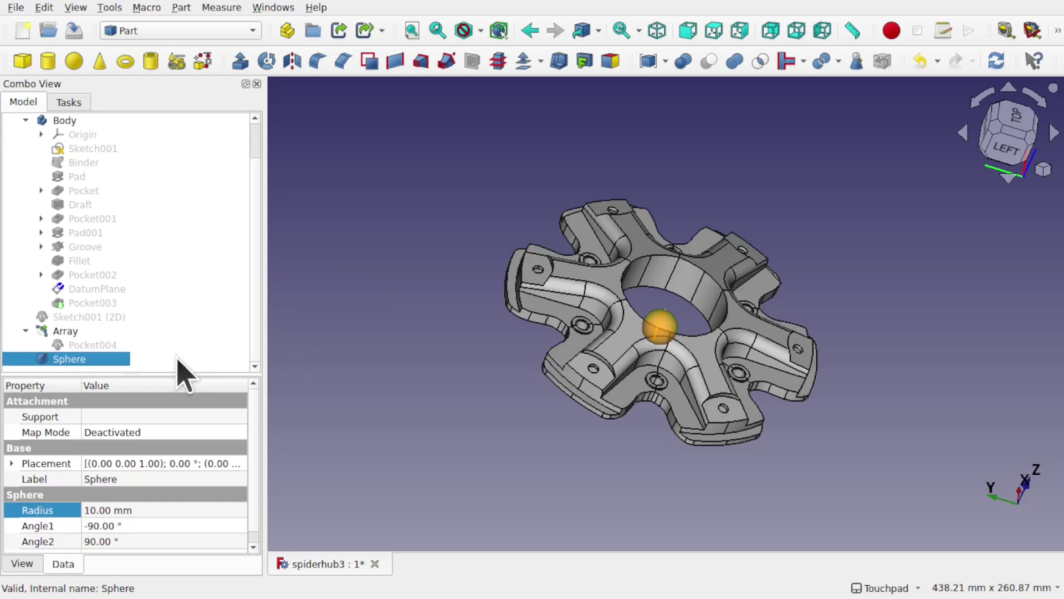
pyautogui.press('Delete')
# Show the Draft feature of the Body and hide the Array.
pyautogui.click(108, 304)
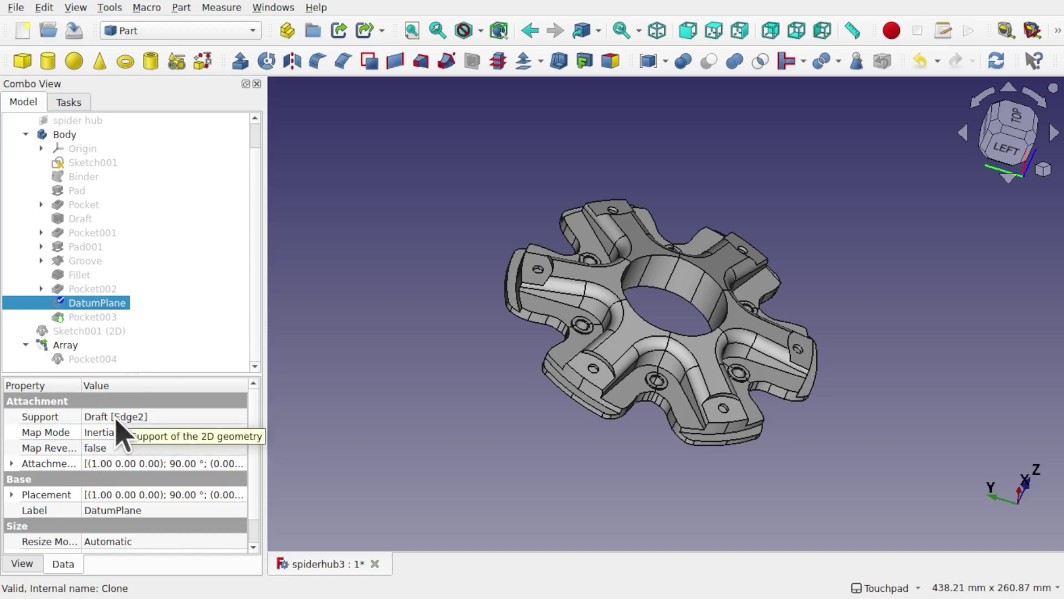
pyautogui.click(88, 220)
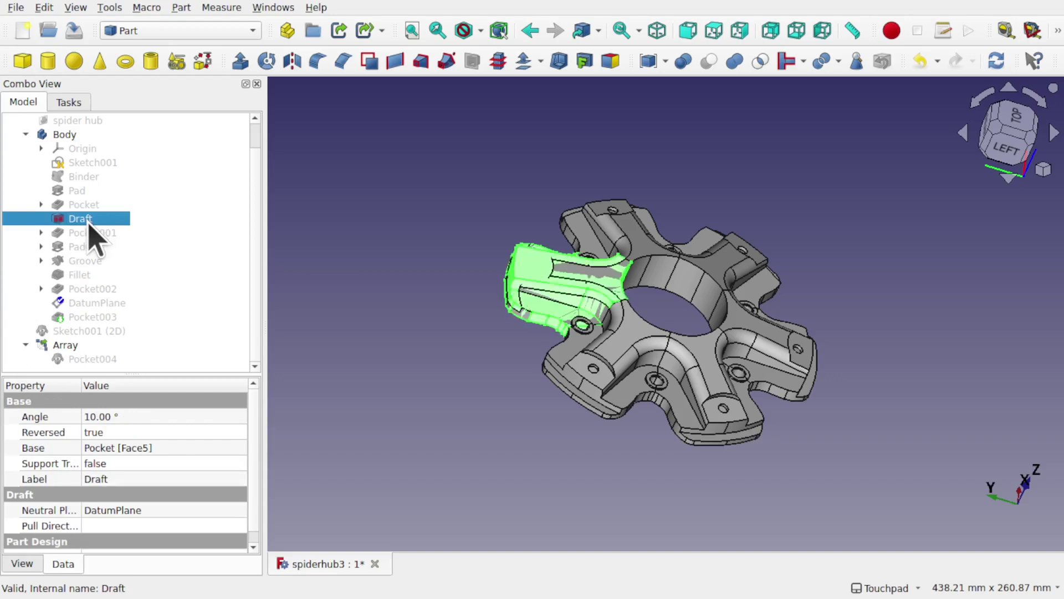
pyautogui.click(66, 347)
pyautogui.press('space')
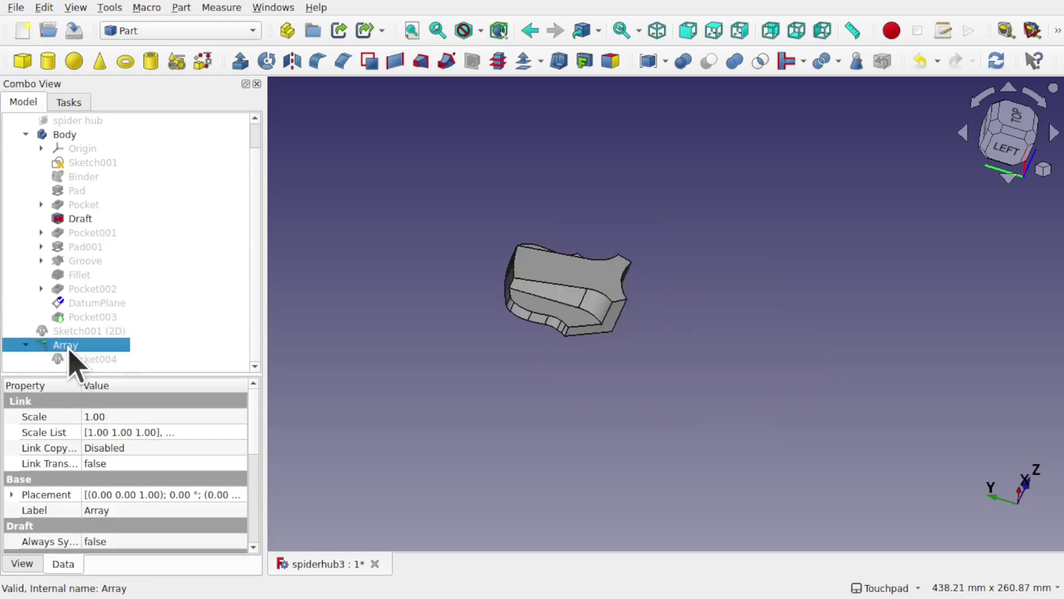
pyautogui.scroll(5, 534, 322)
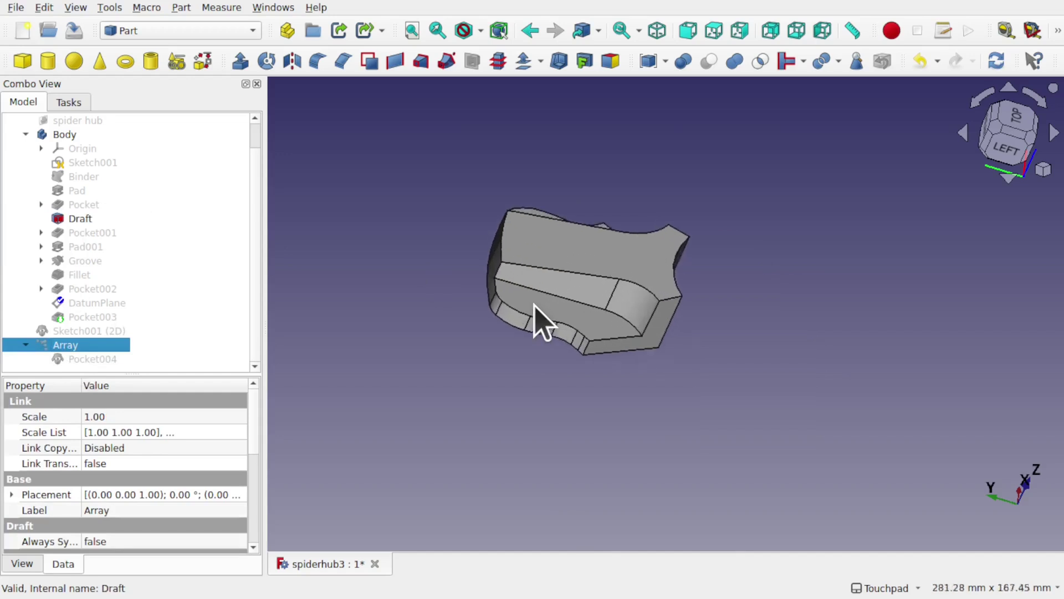
# Compare the Draft's neutral plane reference with the DatumPlane's attachment support.
pyautogui.click(78, 219)
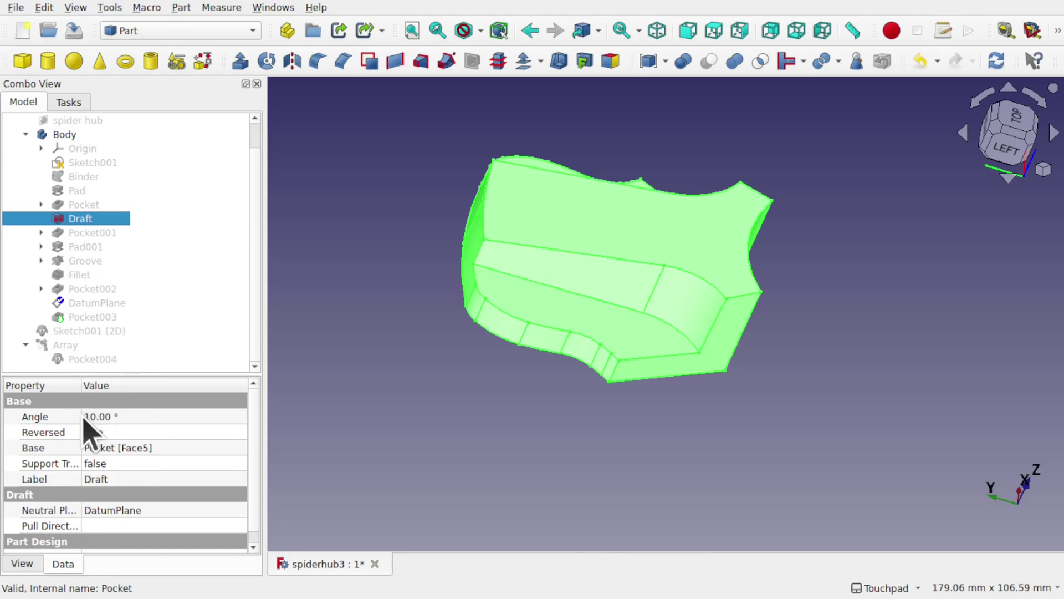
pyautogui.moveTo(82, 385); pyautogui.dragTo(118, 385)
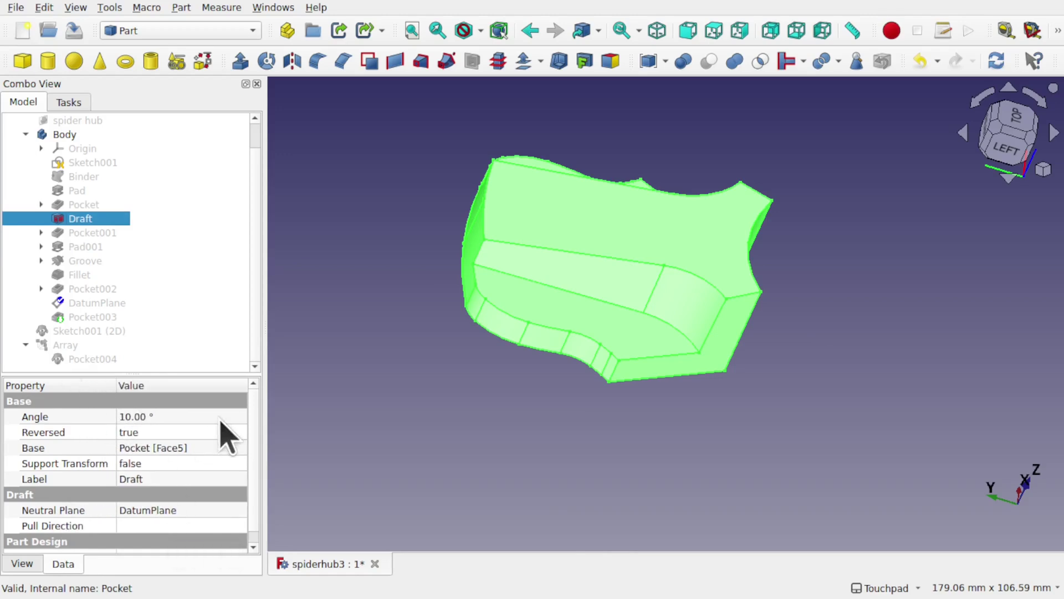
pyautogui.click(110, 304)
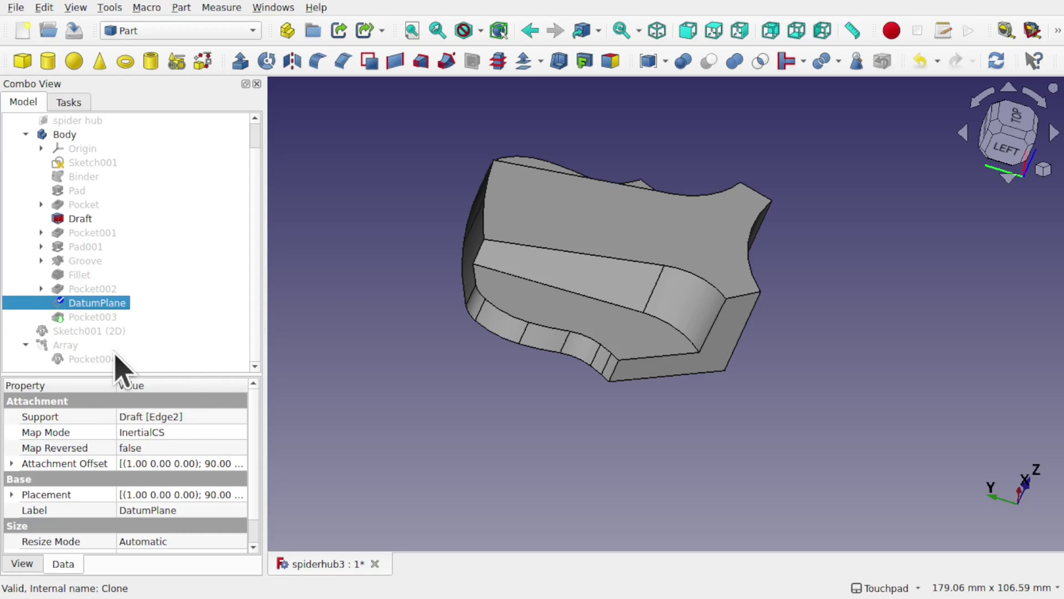
pyautogui.click(371, 413)
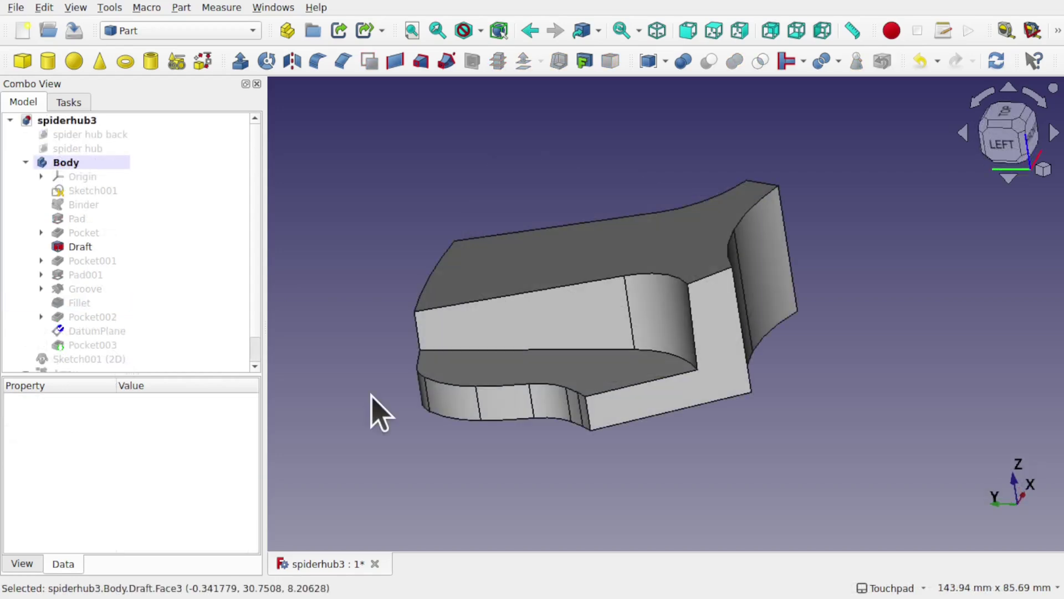
# Delete the DatumPlane from the Body, accepting that the dependent Draft might break.
pyautogui.click(94, 330)
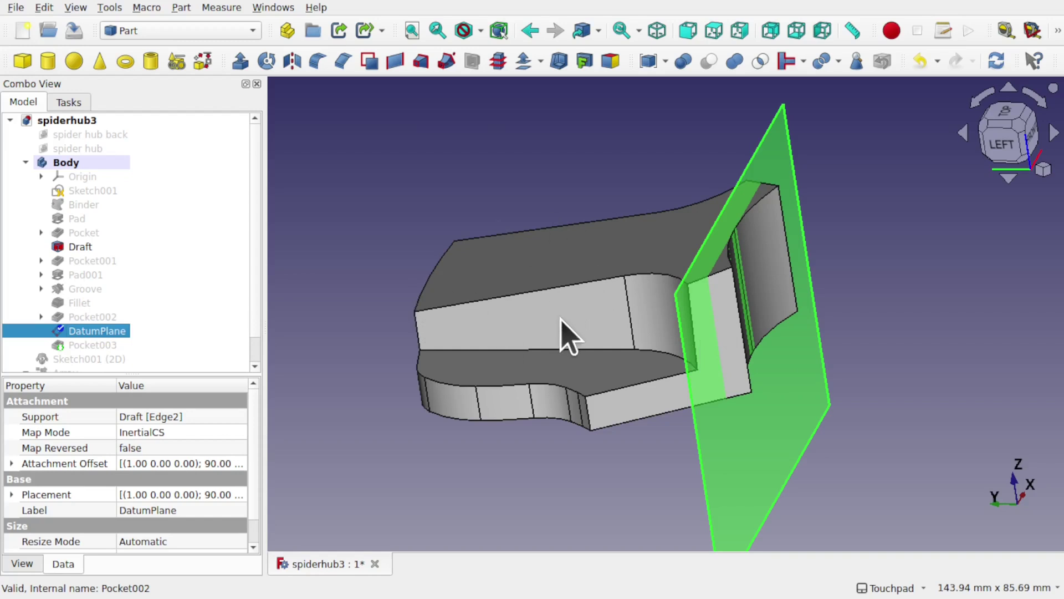
pyautogui.click(756, 438)
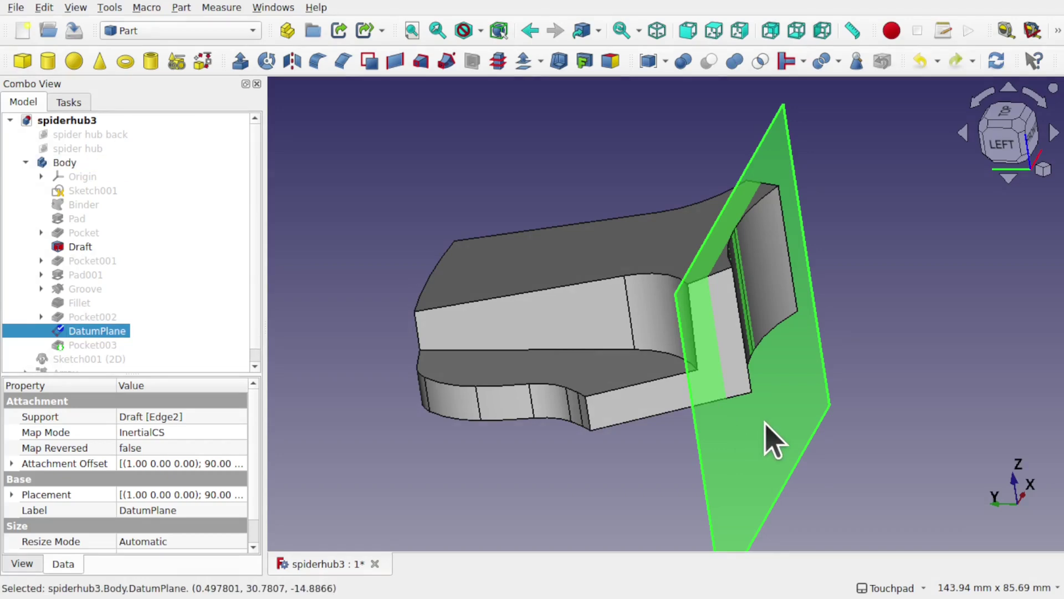
pyautogui.press('Delete')
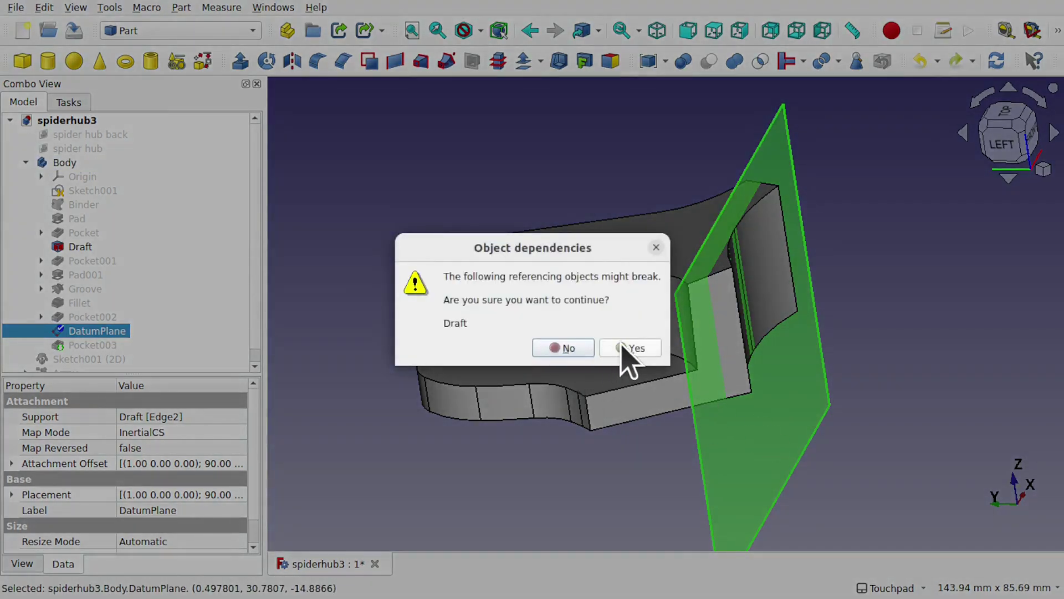
pyautogui.click(630, 348)
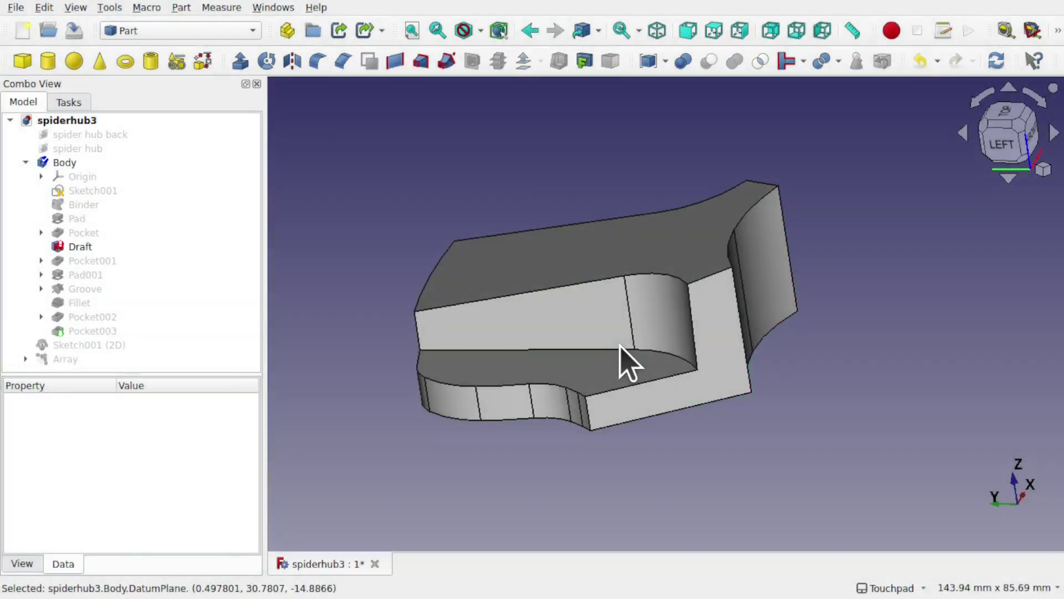
# Open the Draft feature for editing, lower its angle to 2° and turn off the reversed pull direction.
pyautogui.click(76, 247)
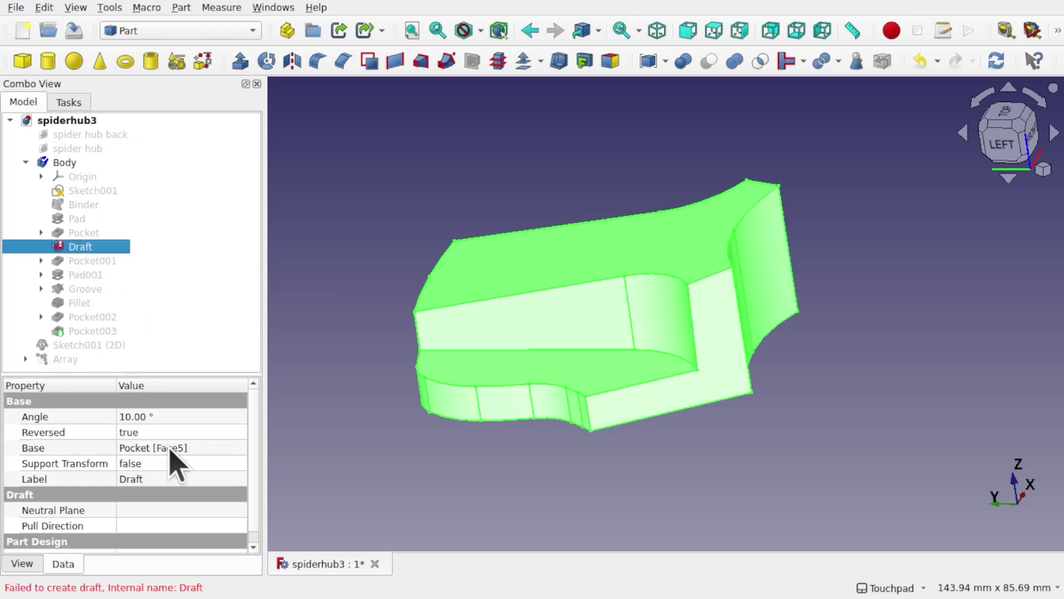
pyautogui.doubleClick(93, 247)
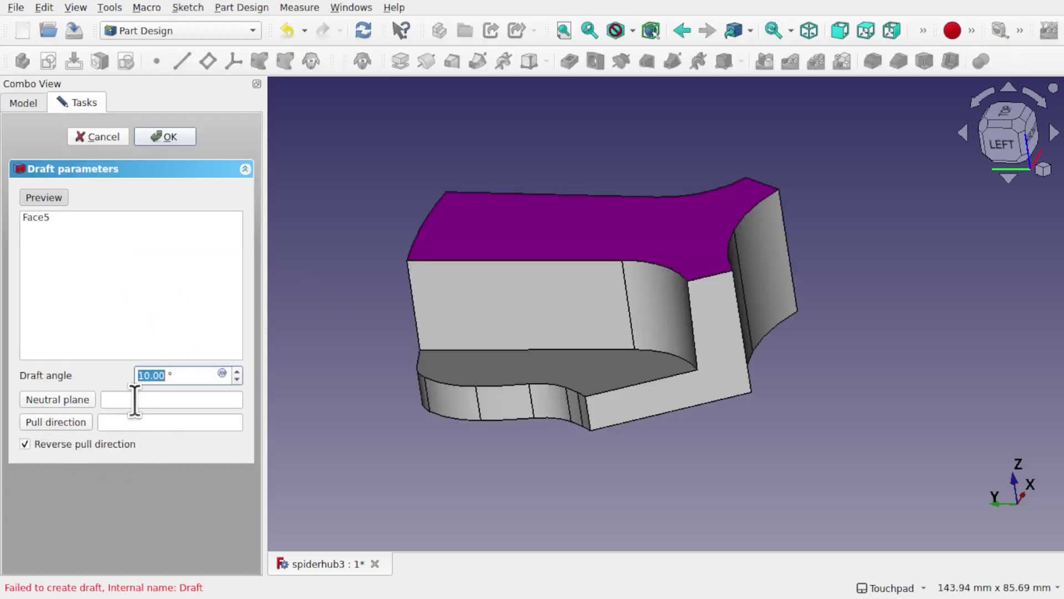
pyautogui.click(236, 380)
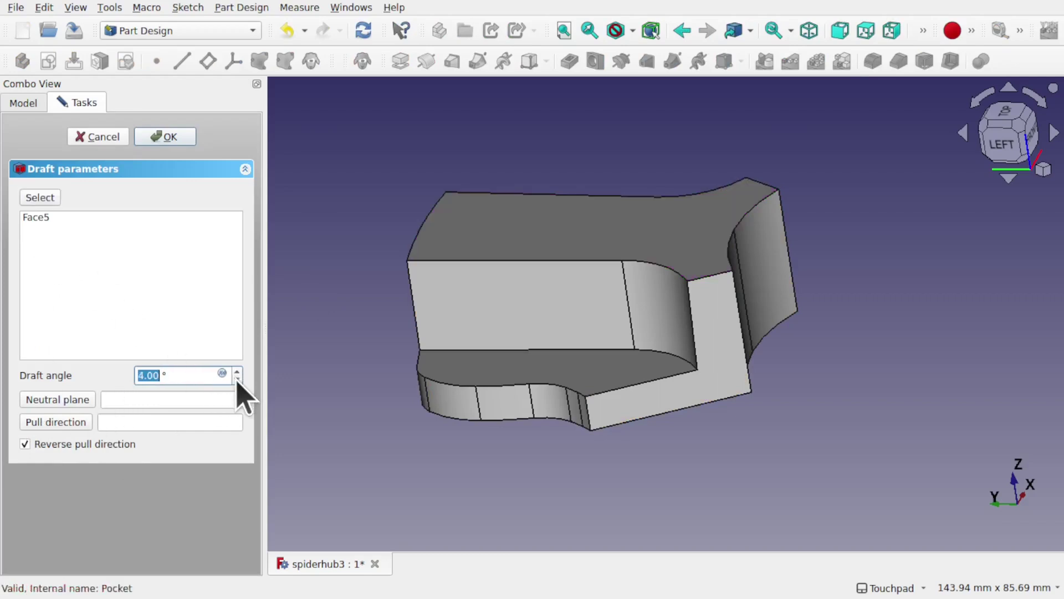
pyautogui.click(25, 445)
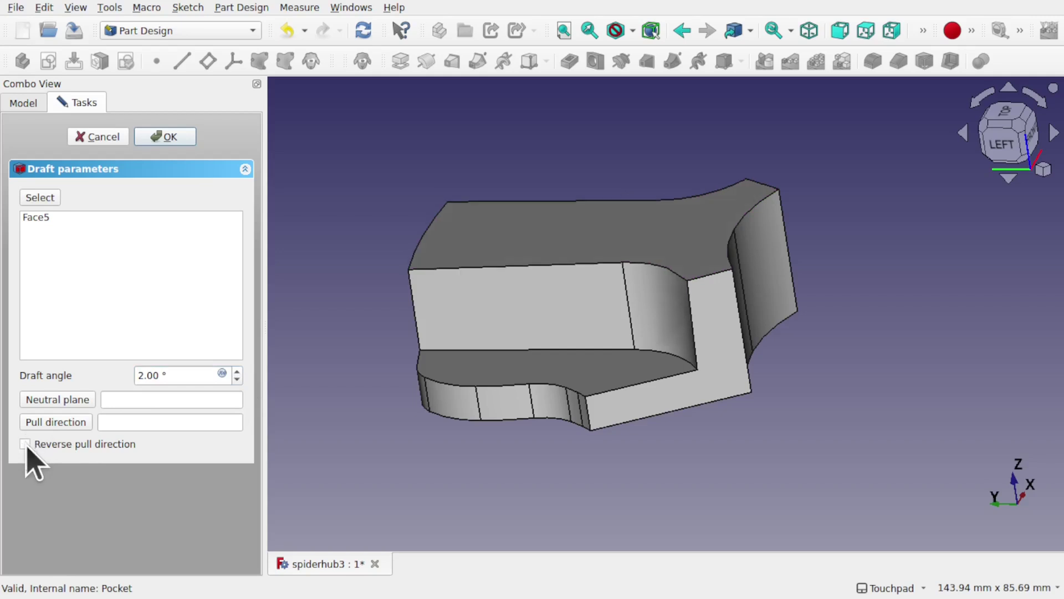
# Set the Draft's angle to 9° and accept the edited parameters.
pyautogui.doubleClick(237, 380)
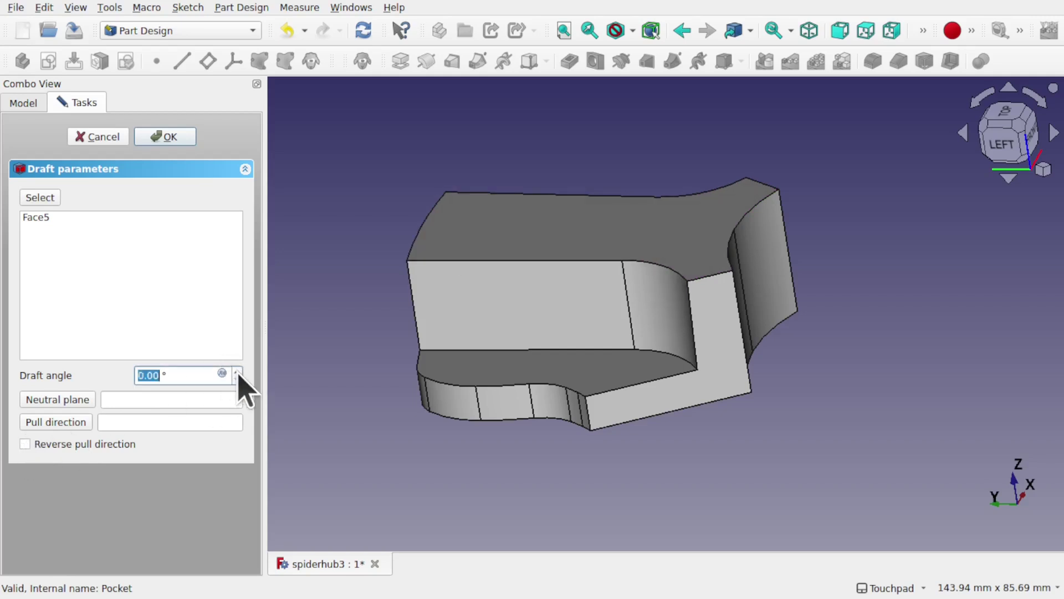
pyautogui.click(236, 371)
pyautogui.doubleClick(236, 370)
pyautogui.doubleClick(236, 371)
pyautogui.doubleClick(237, 371)
pyautogui.doubleClick(236, 371)
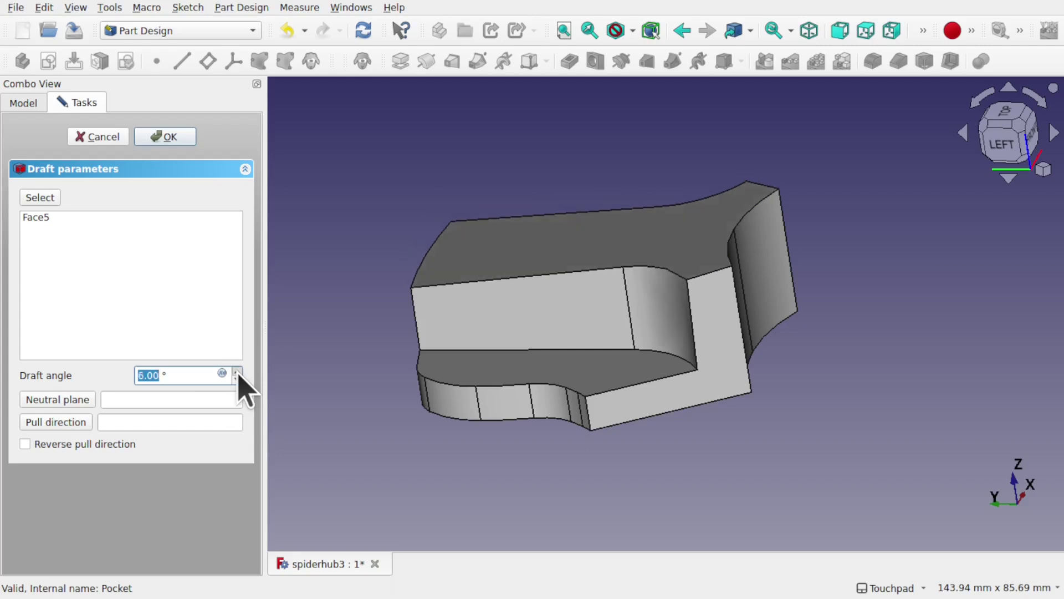
pyautogui.click(161, 137)
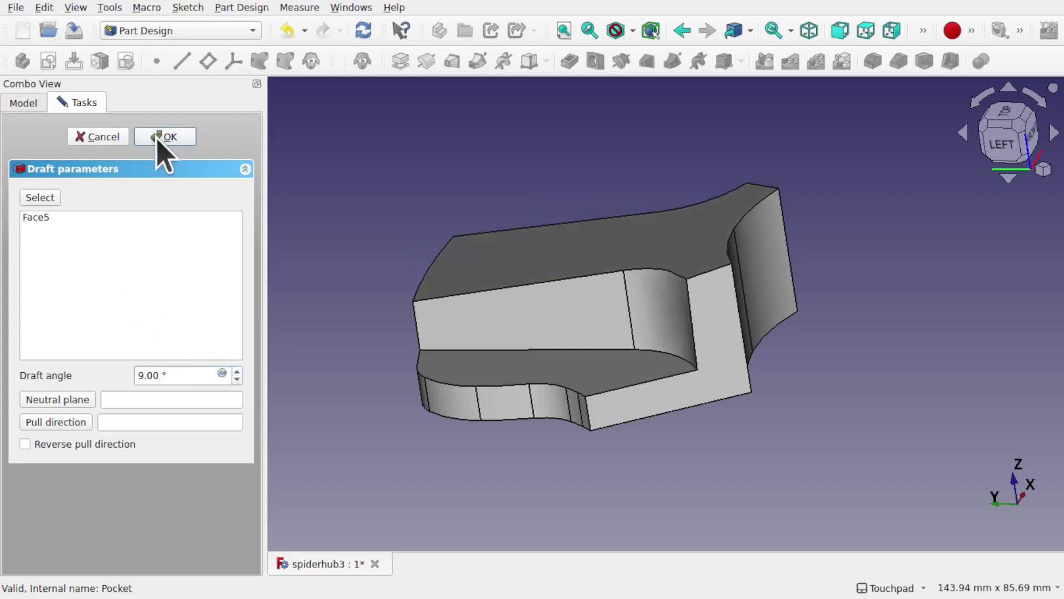
pyautogui.click(21, 102)
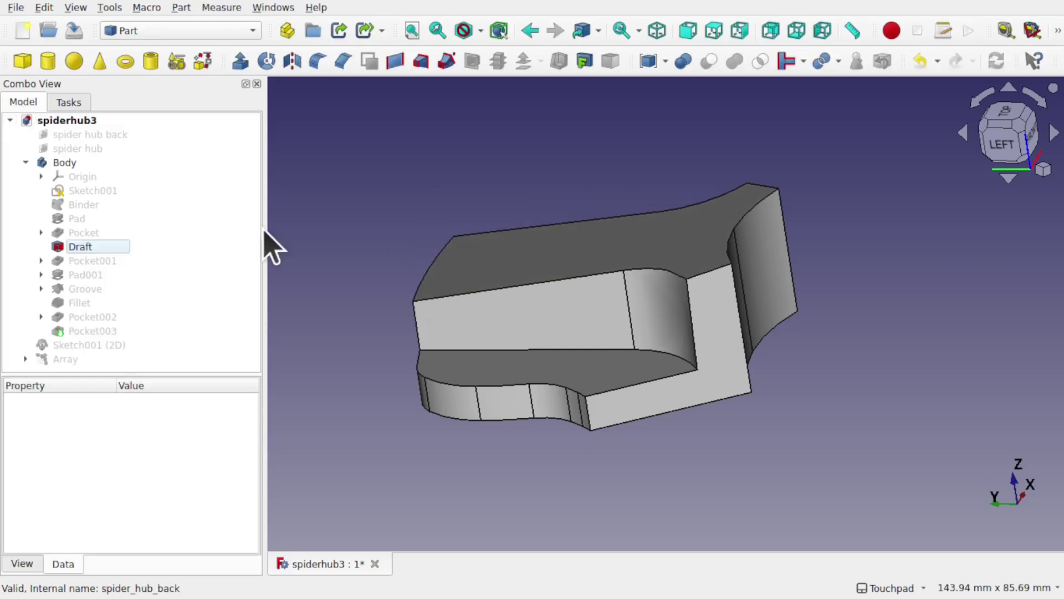
pyautogui.moveTo(304, 347); pyautogui.dragTo(554, 340)
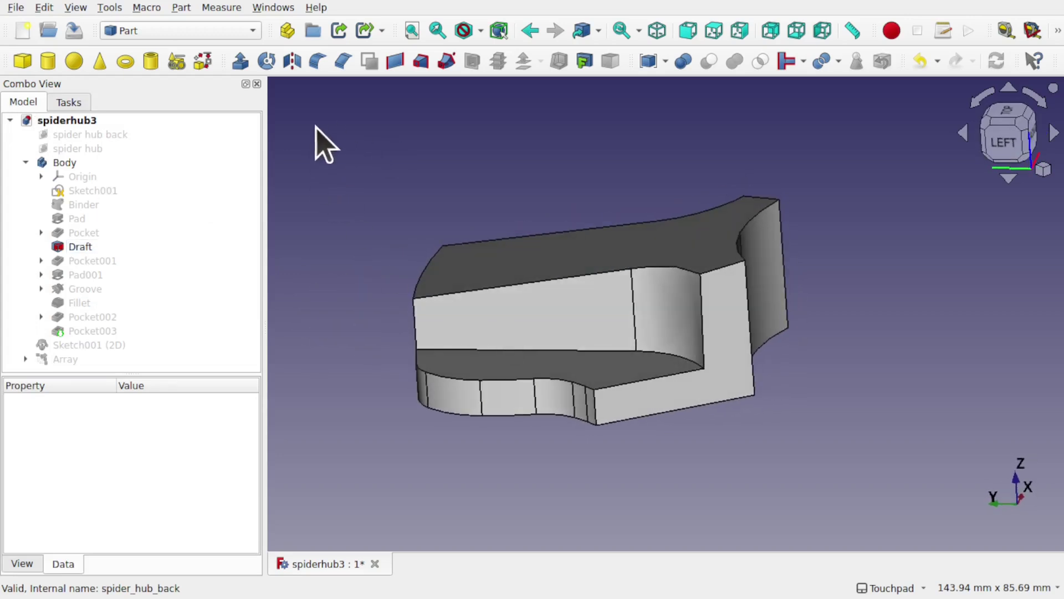
# Switch to the Part Design workbench.
pyautogui.click(180, 34)
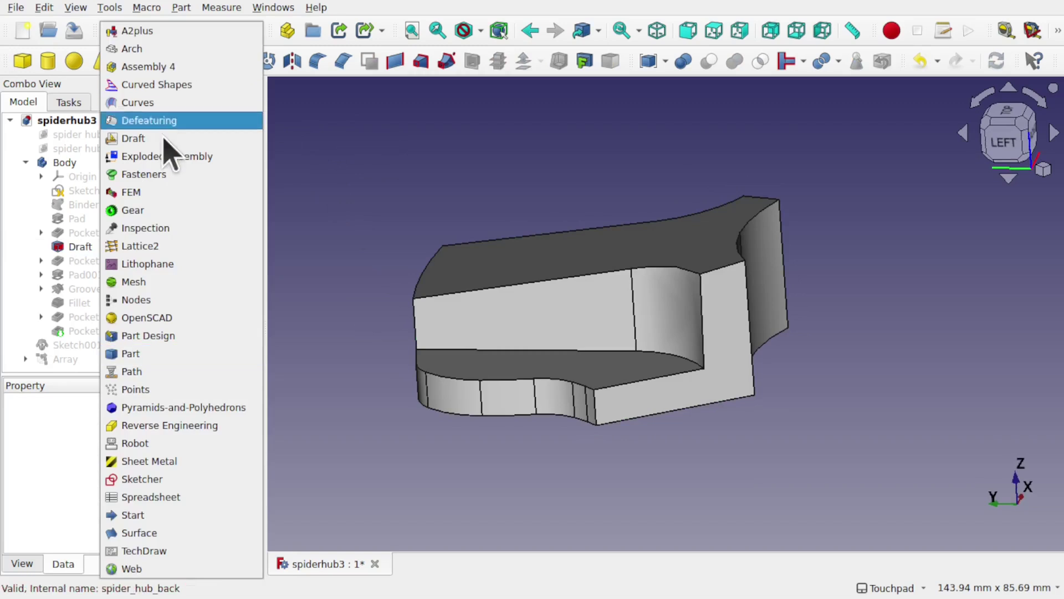
pyautogui.click(200, 335)
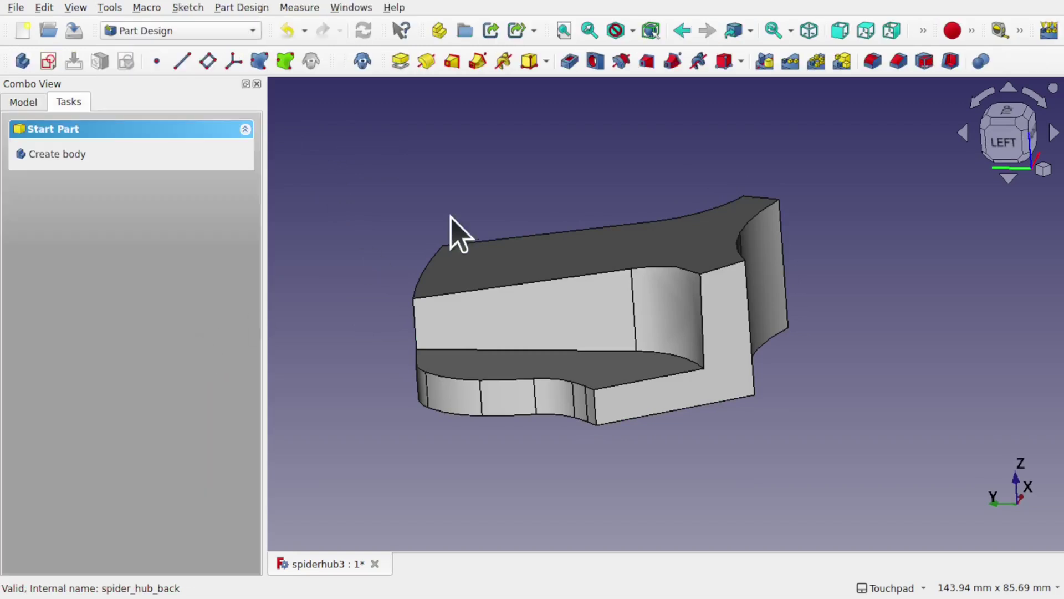
# Create a datum plane attached to the central vertical edge of the Draft's curved face, using the Inertia 2-3 mode.
pyautogui.click(207, 62)
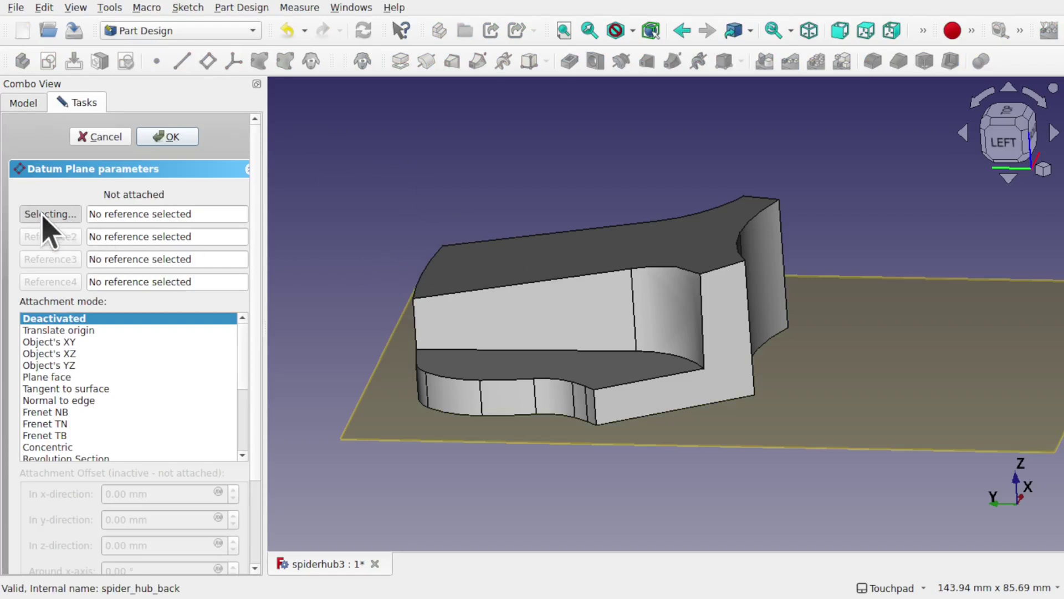
pyautogui.keyDown('alt'); pyautogui.moveTo(807, 325); pyautogui.dragTo(699, 321); pyautogui.keyUp('alt')
pyautogui.click(693, 304)
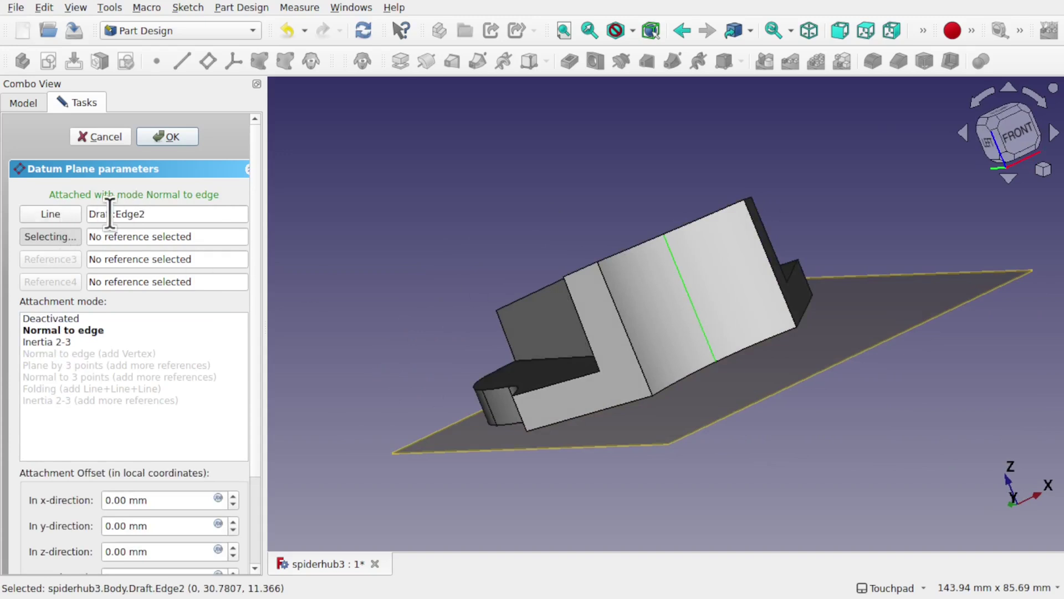
pyautogui.click(47, 343)
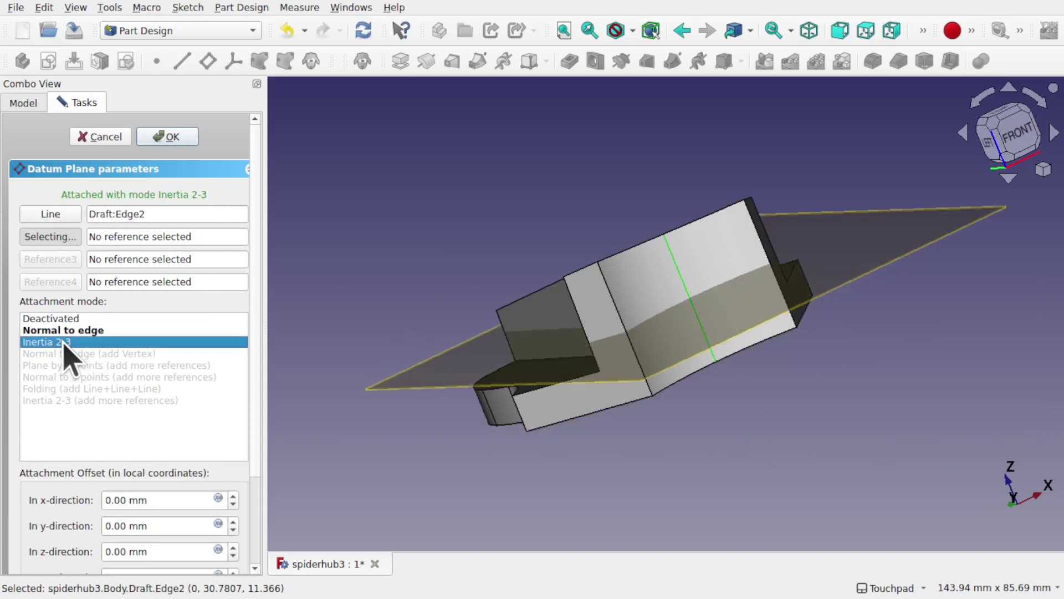
# Rotate the Draft-attached datum plane 90° around its x-axis and accept it.
pyautogui.scroll(-1, 255, 428)
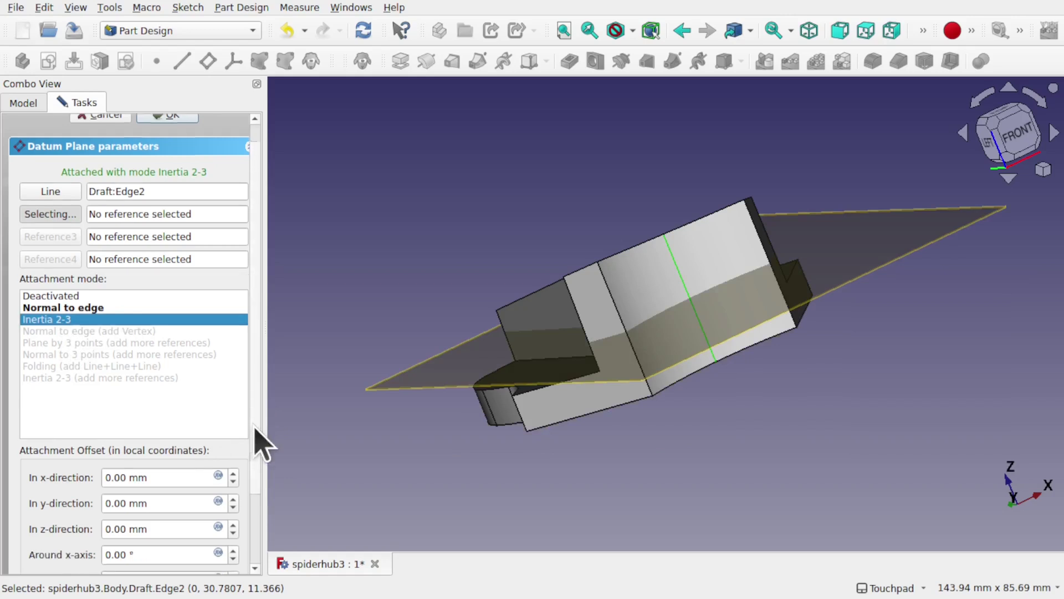
pyautogui.scroll(-4, 261, 444)
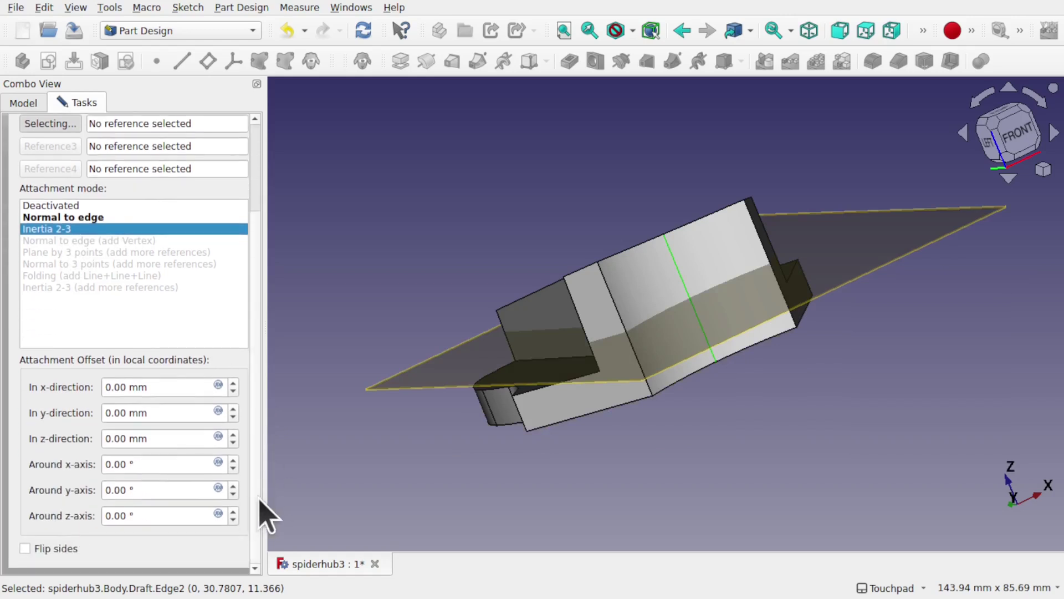
pyautogui.doubleClick(122, 464)
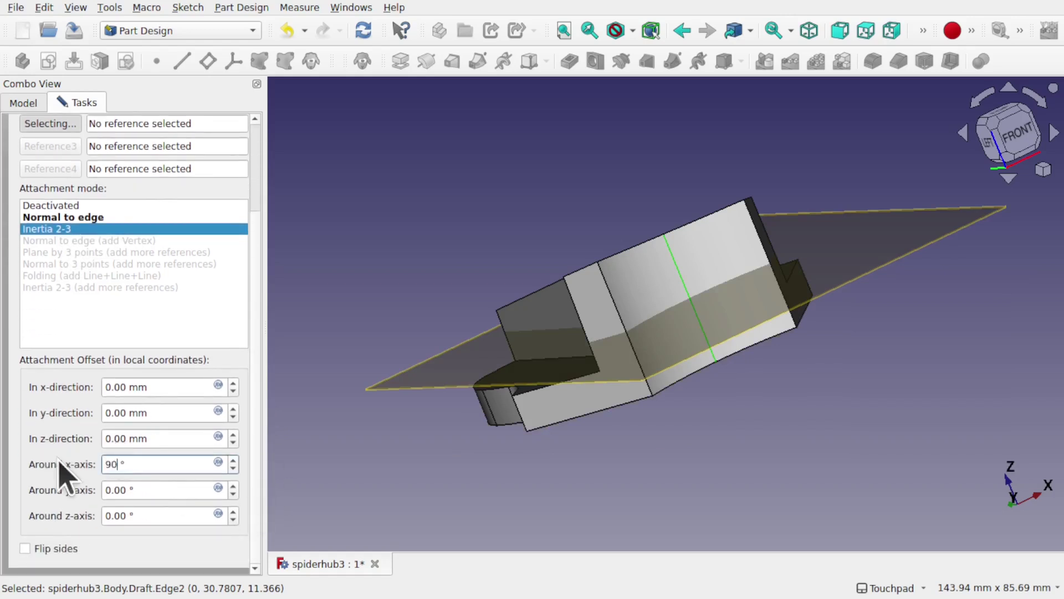
pyautogui.press('Return')
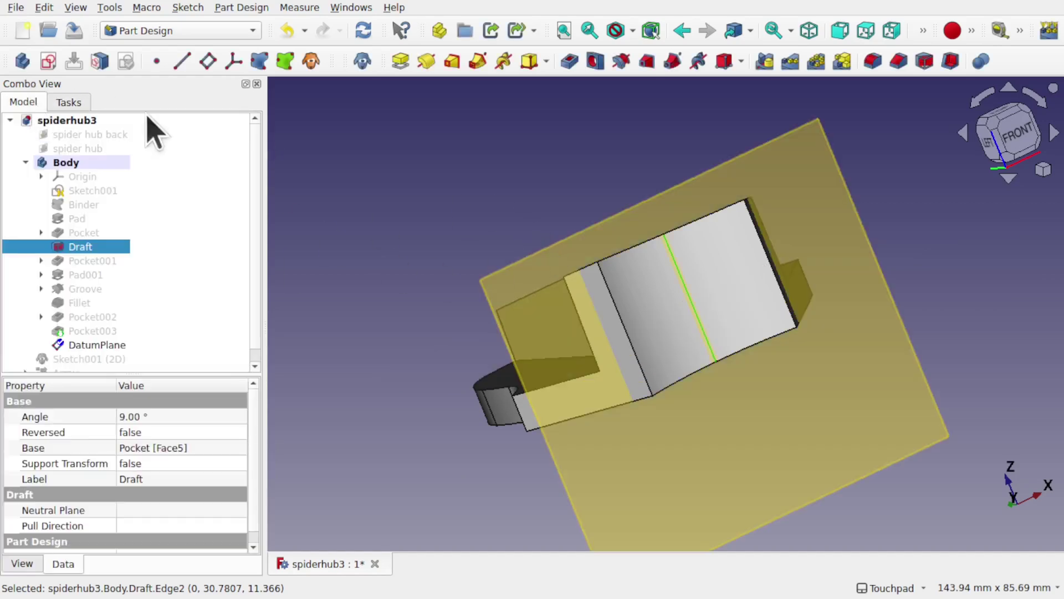
pyautogui.keyDown('alt'); pyautogui.moveTo(655, 368); pyautogui.dragTo(688, 239); pyautogui.keyUp('alt')
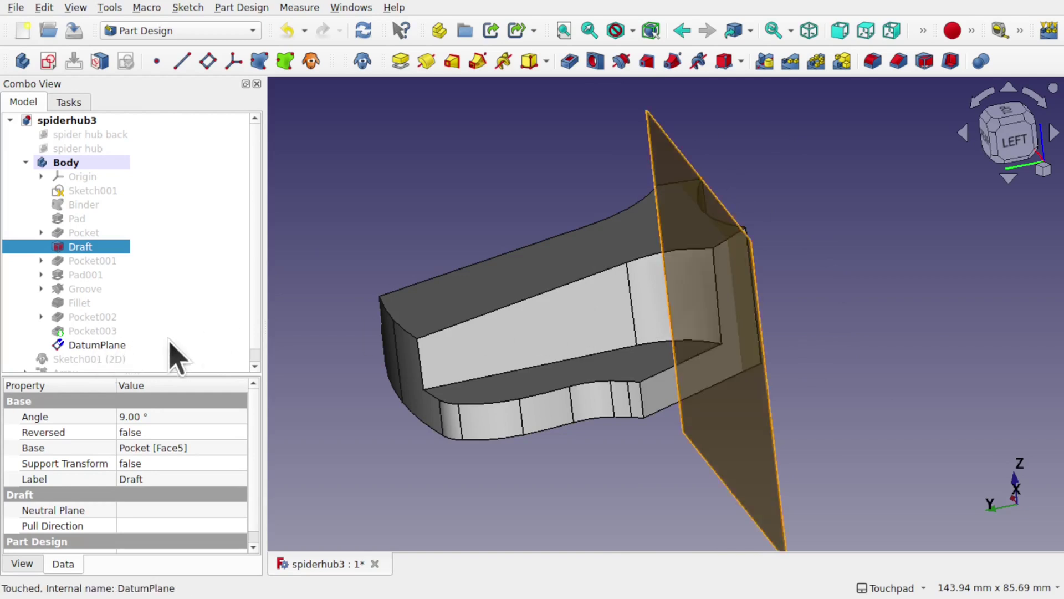
pyautogui.click(341, 465)
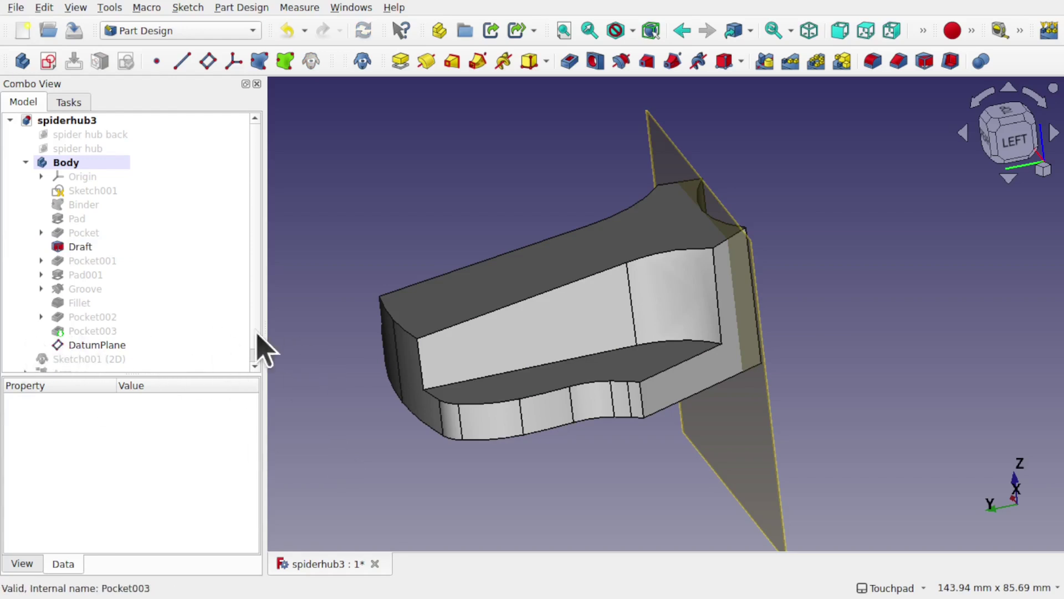
# Try to use the DatumPlane as the Draft's neutral plane with the pull direction reversed, declining to proceed with the dependency cycle.
pyautogui.click(74, 247)
pyautogui.doubleClick(73, 248)
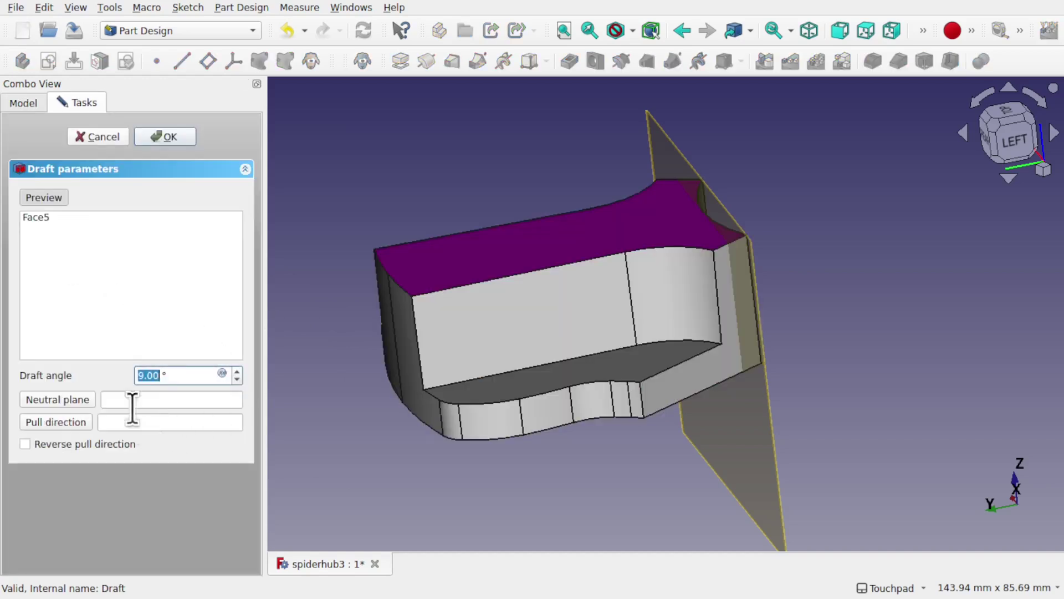
pyautogui.click(62, 401)
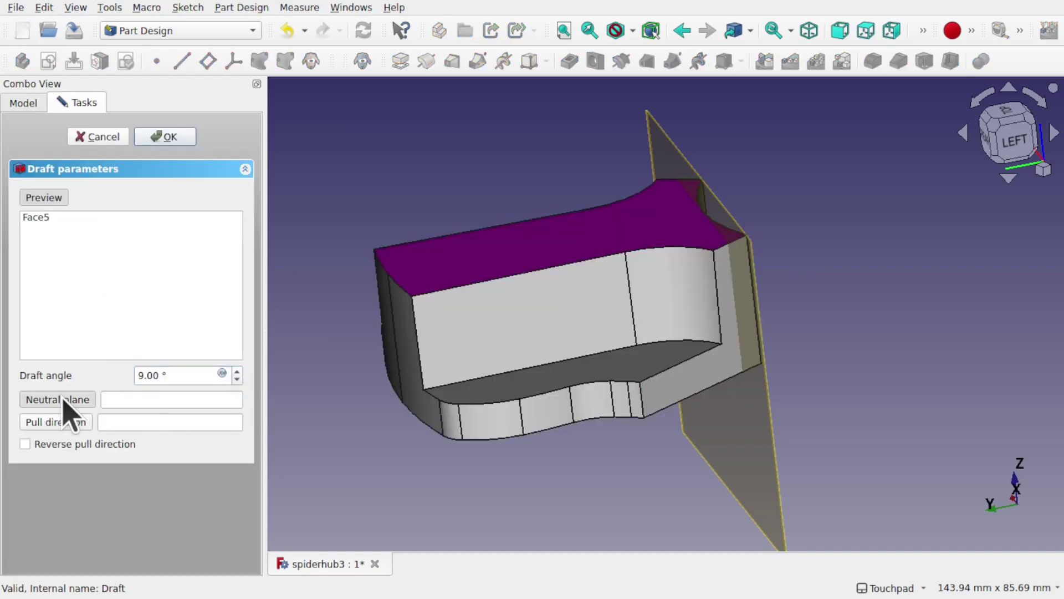
pyautogui.click(743, 423)
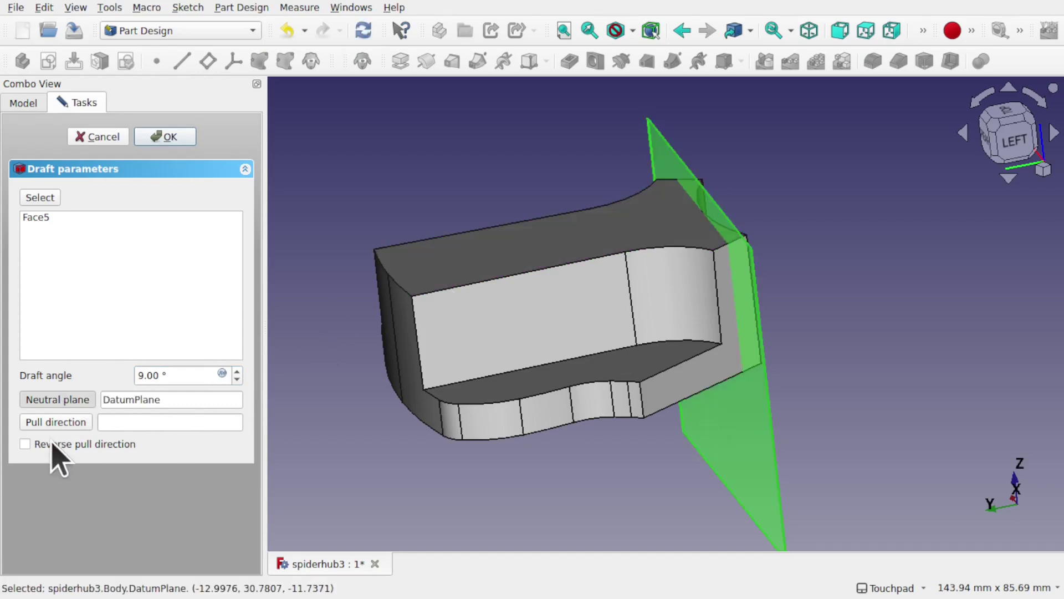
pyautogui.click(25, 444)
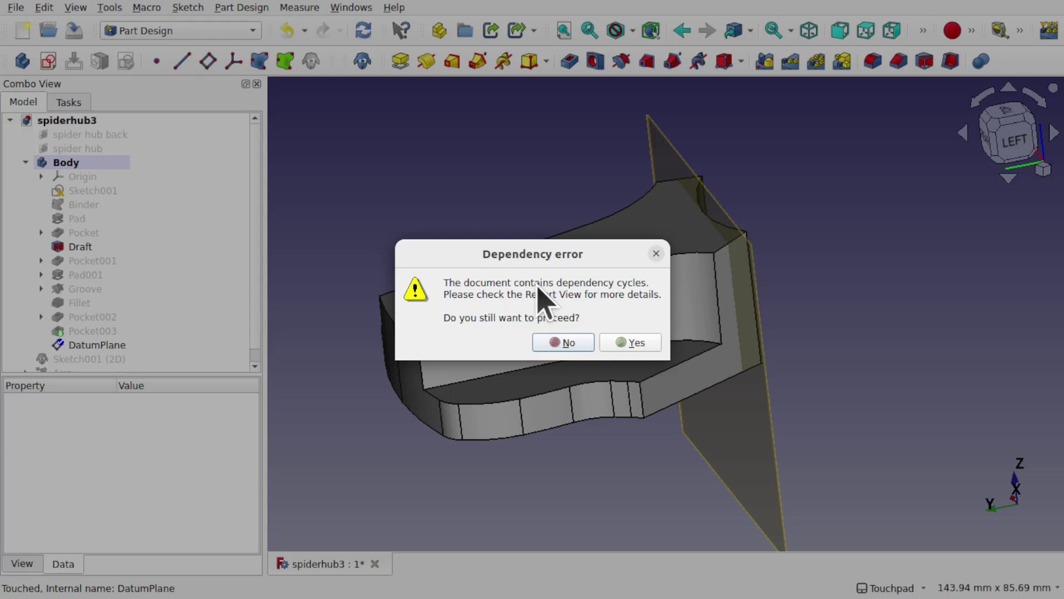
pyautogui.click(550, 347)
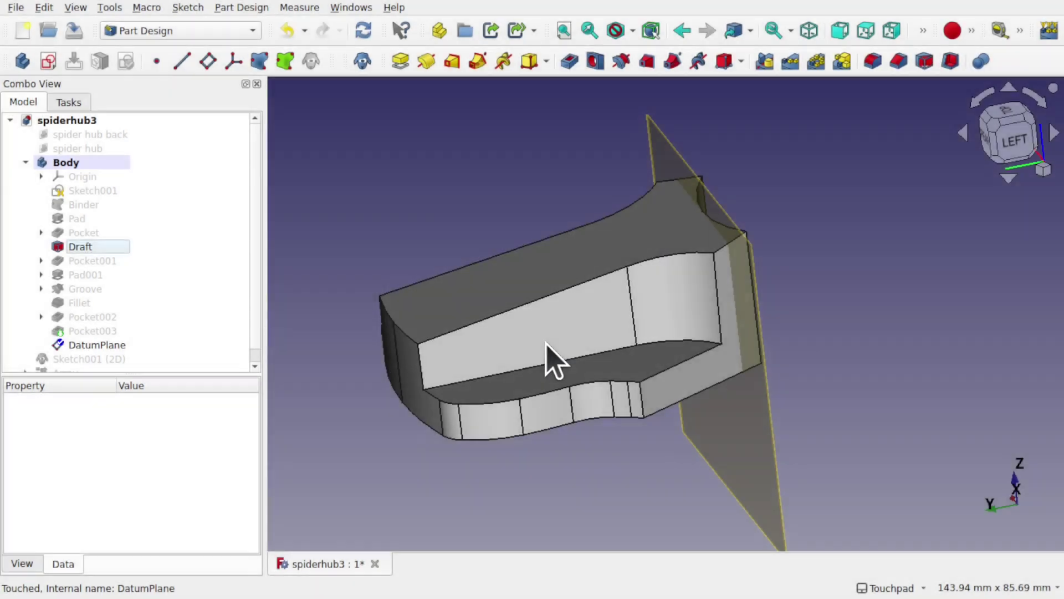
# Delete the DatumPlane attached to the Draft edge, accepting that the Draft might break.
pyautogui.click(103, 345)
pyautogui.press('Delete')
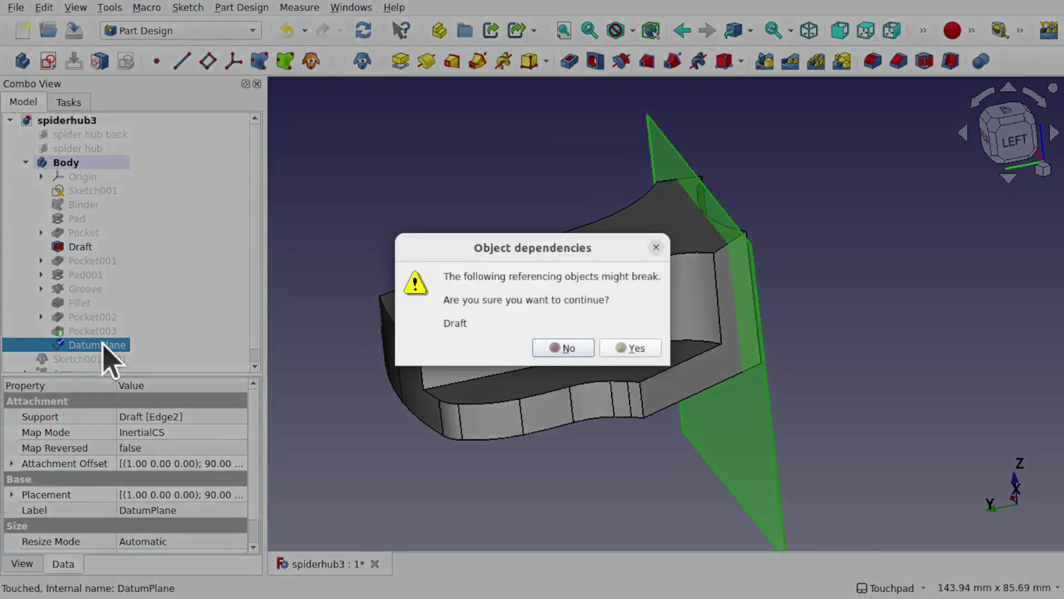
pyautogui.click(622, 348)
# Turn off the Draft's reversed pull direction and accept the parameters.
pyautogui.click(95, 246)
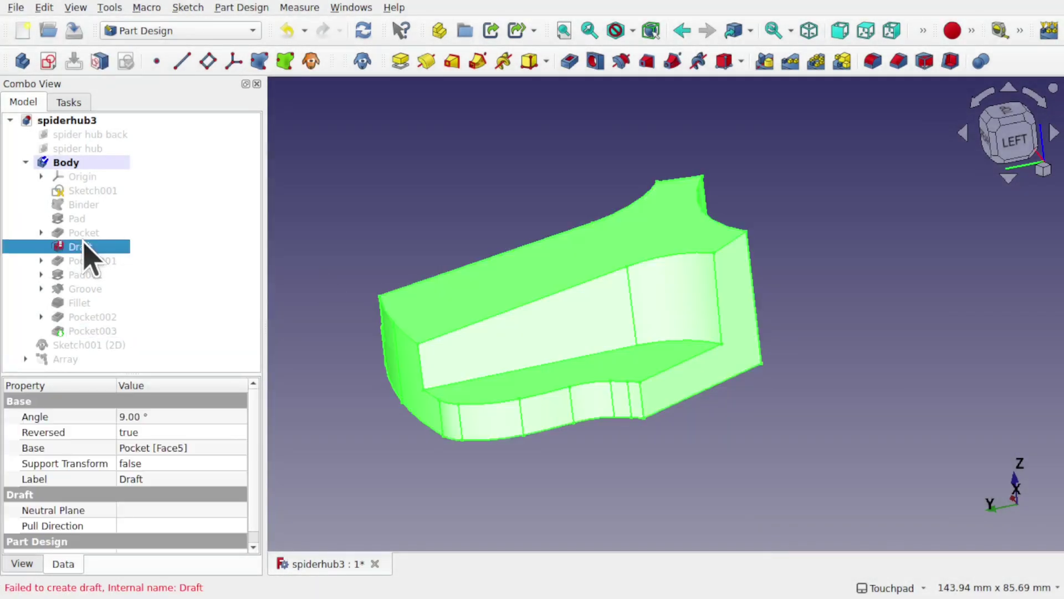
pyautogui.doubleClick(97, 247)
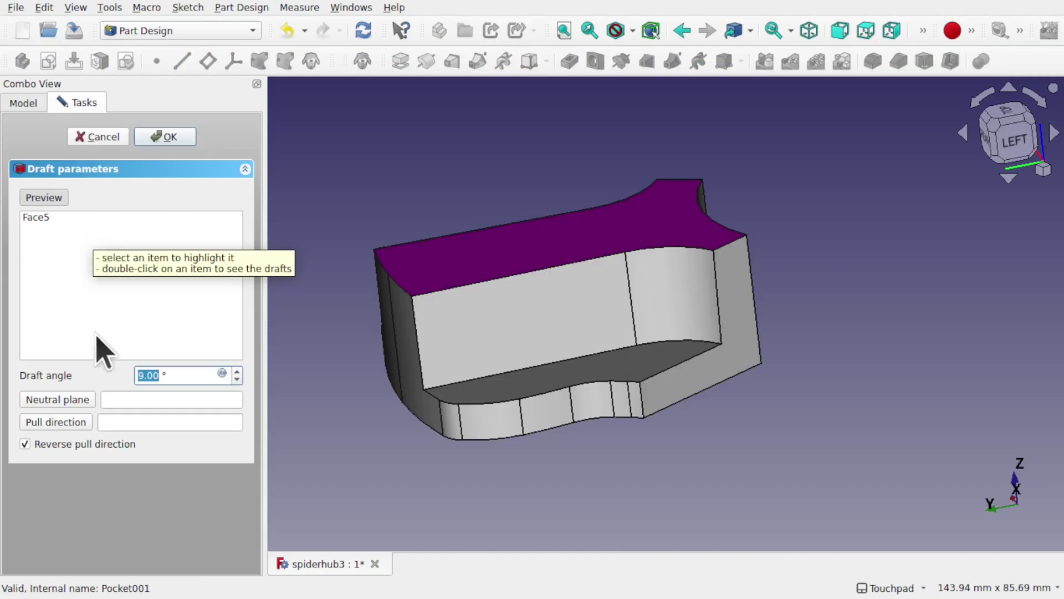
pyautogui.click(32, 443)
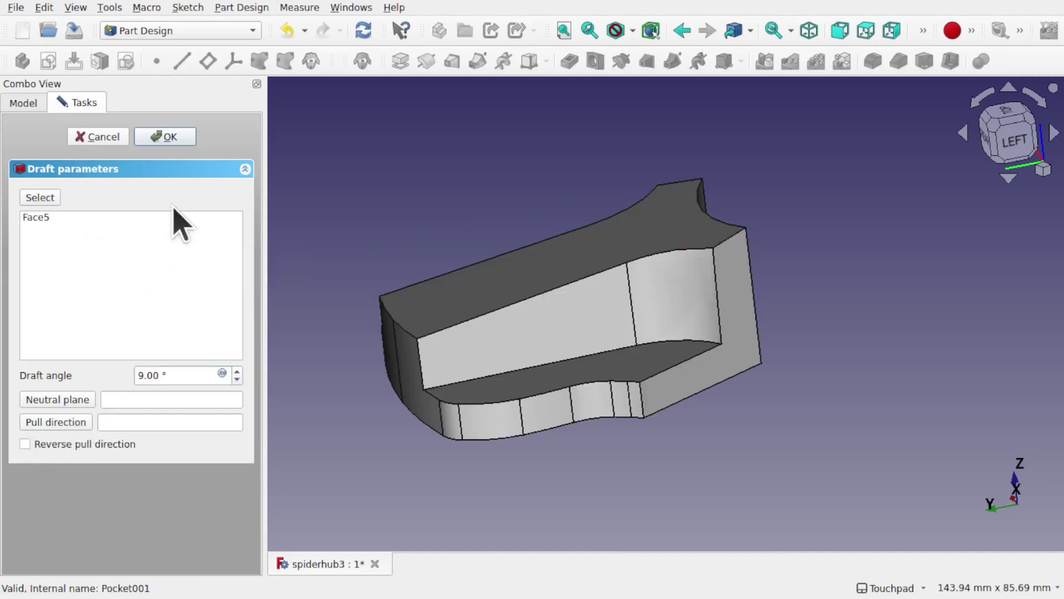
pyautogui.click(168, 137)
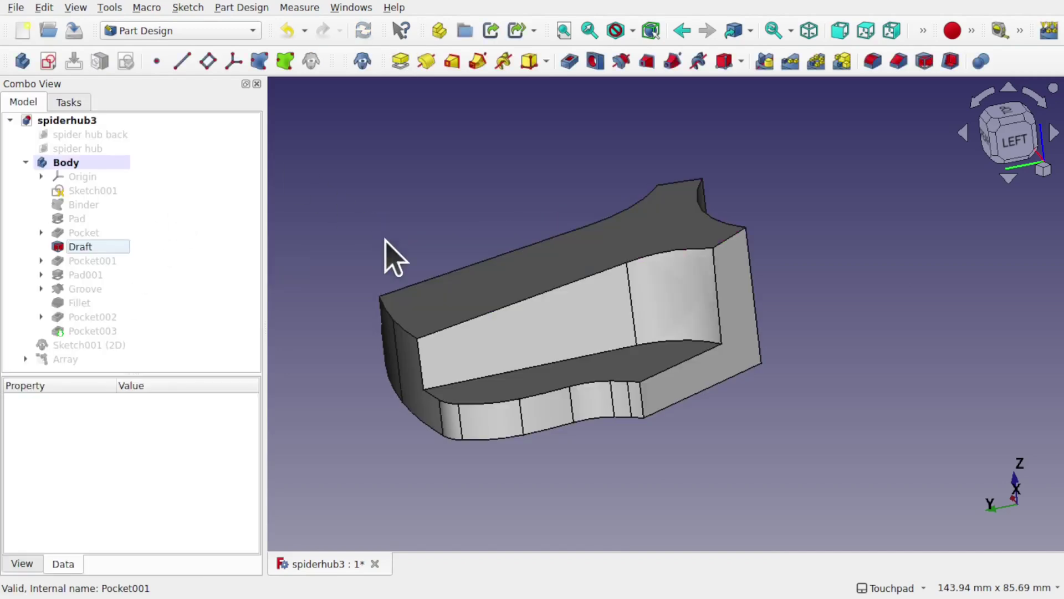
# Show the Pocket feature in place of the Draft and turn the model to its concave front face.
pyautogui.keyDown('alt'); pyautogui.moveTo(386, 242); pyautogui.dragTo(698, 299); pyautogui.keyUp('alt')
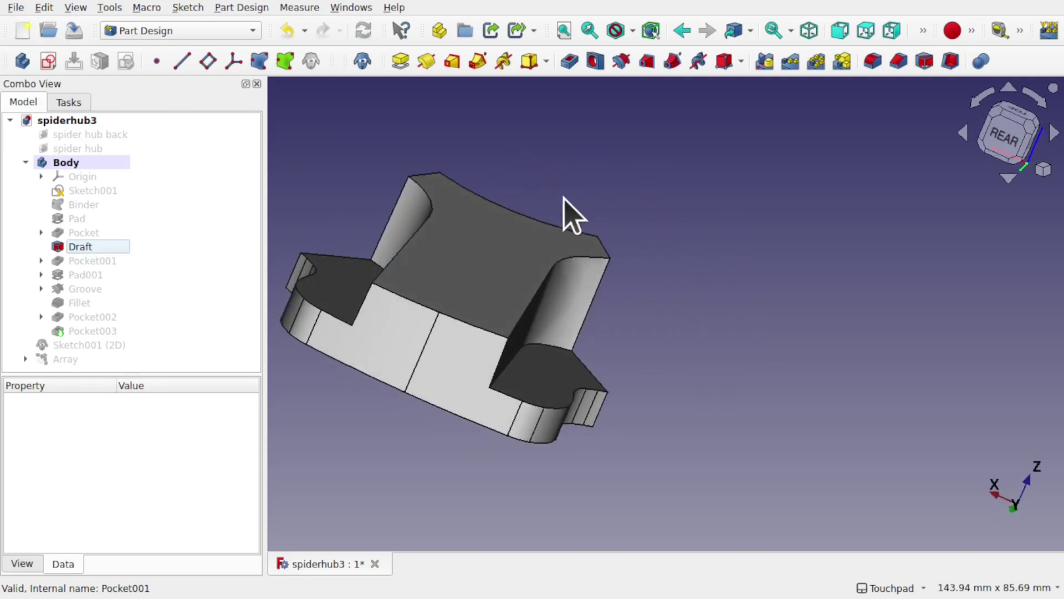
pyautogui.click(88, 233)
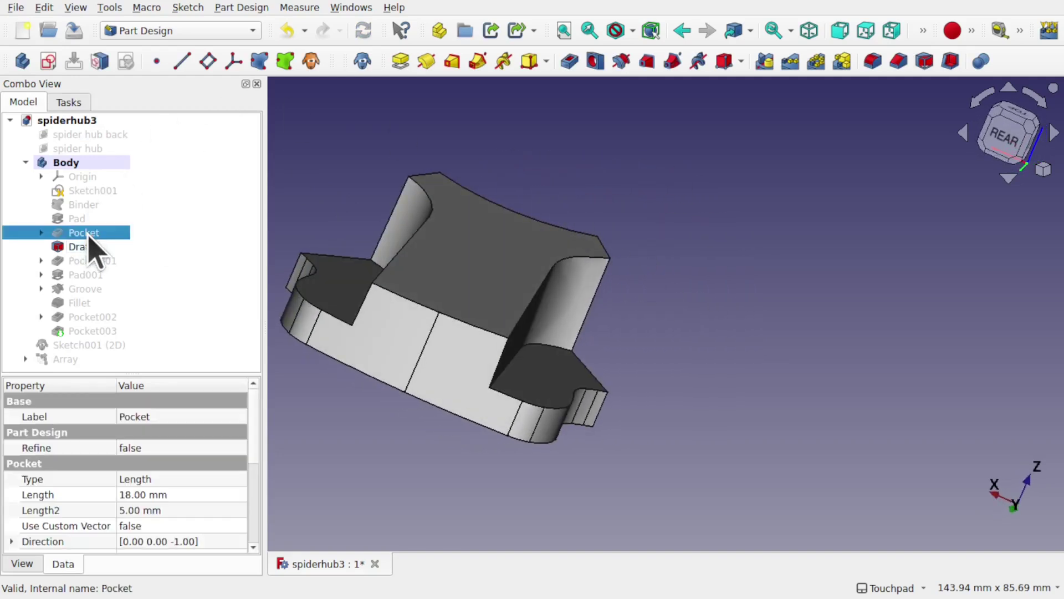
pyautogui.press('space')
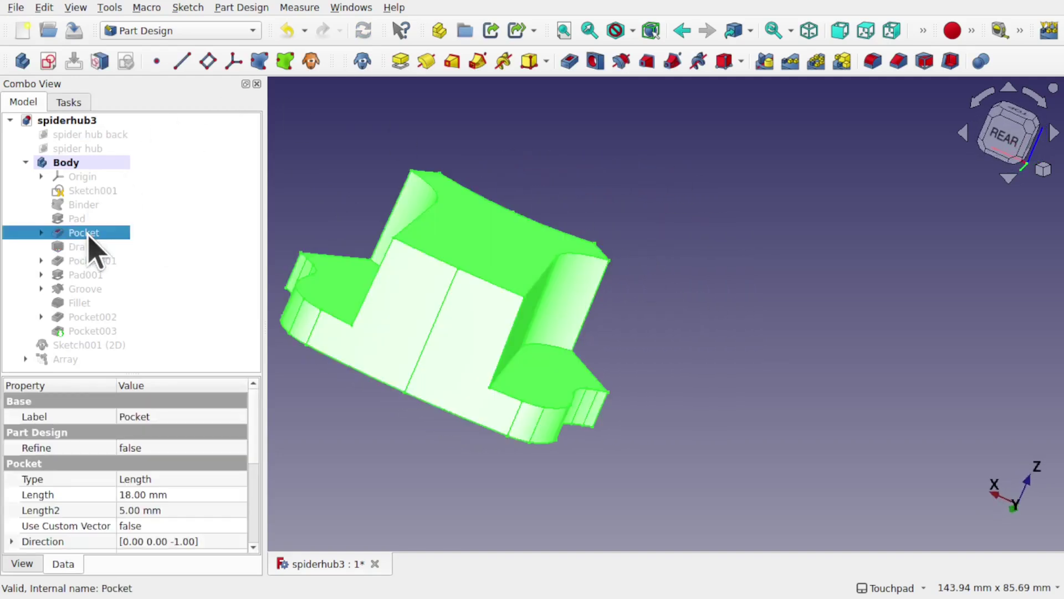
pyautogui.click(766, 311)
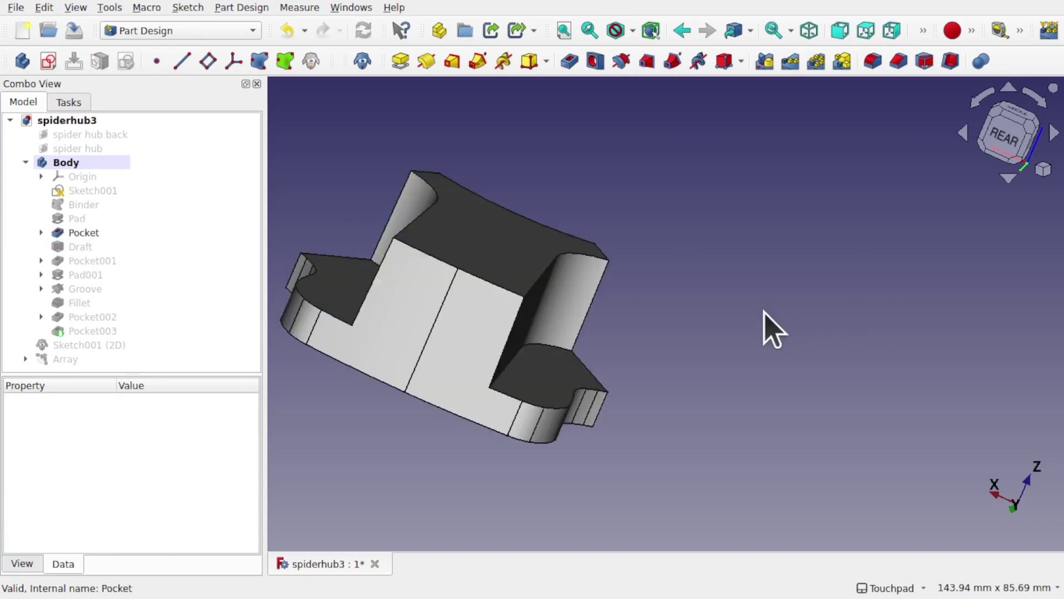
pyautogui.keyDown('alt'); pyautogui.moveTo(764, 319); pyautogui.dragTo(614, 326); pyautogui.keyUp('alt')
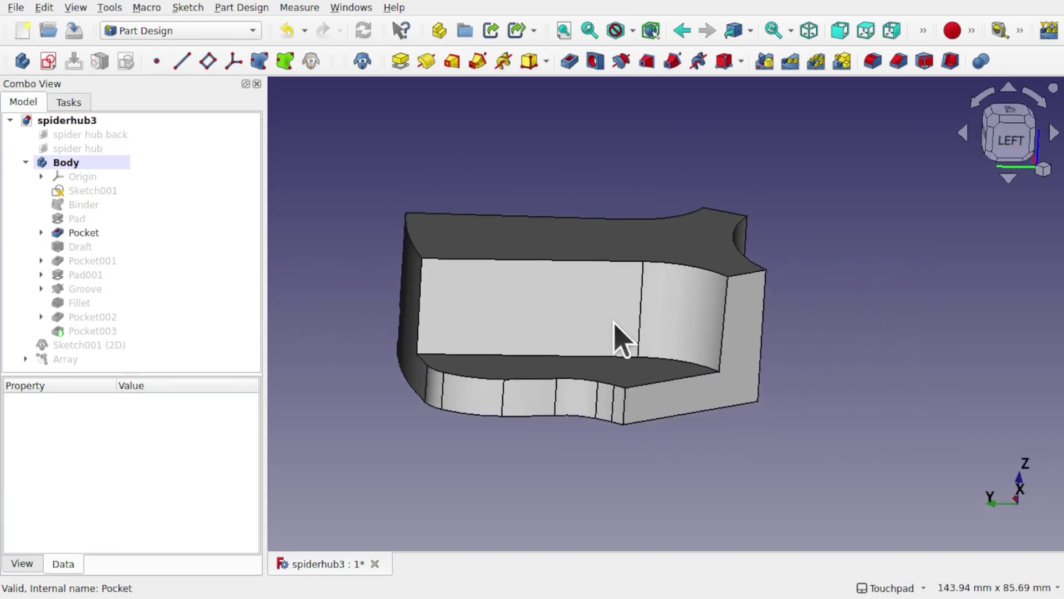
pyautogui.keyDown('alt'); pyautogui.moveTo(743, 356); pyautogui.dragTo(836, 301); pyautogui.keyUp('alt')
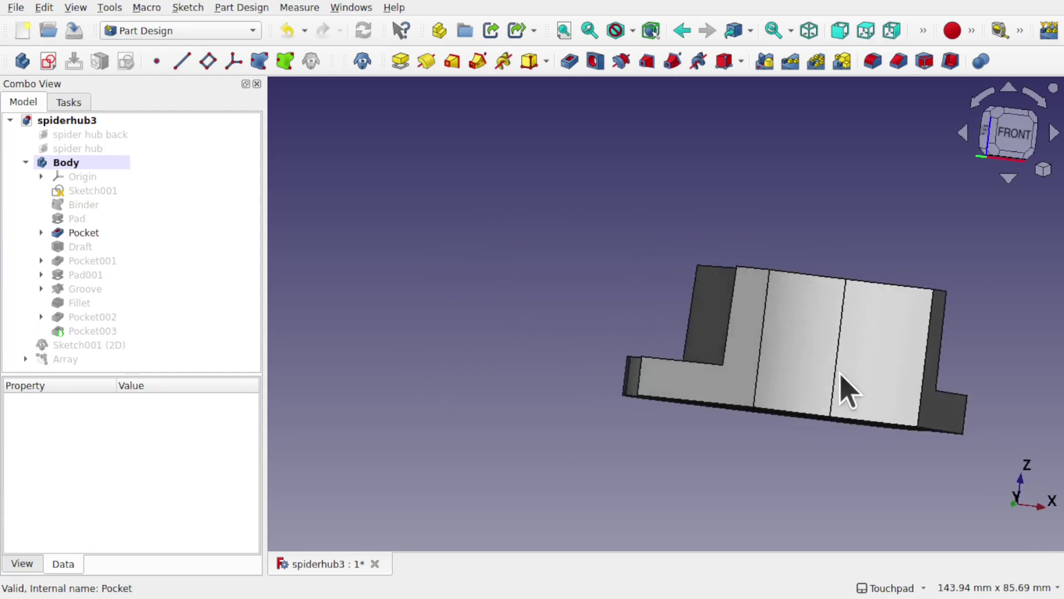
pyautogui.keyDown('shift'); pyautogui.moveTo(848, 390); pyautogui.dragTo(610, 335); pyautogui.keyUp('shift')
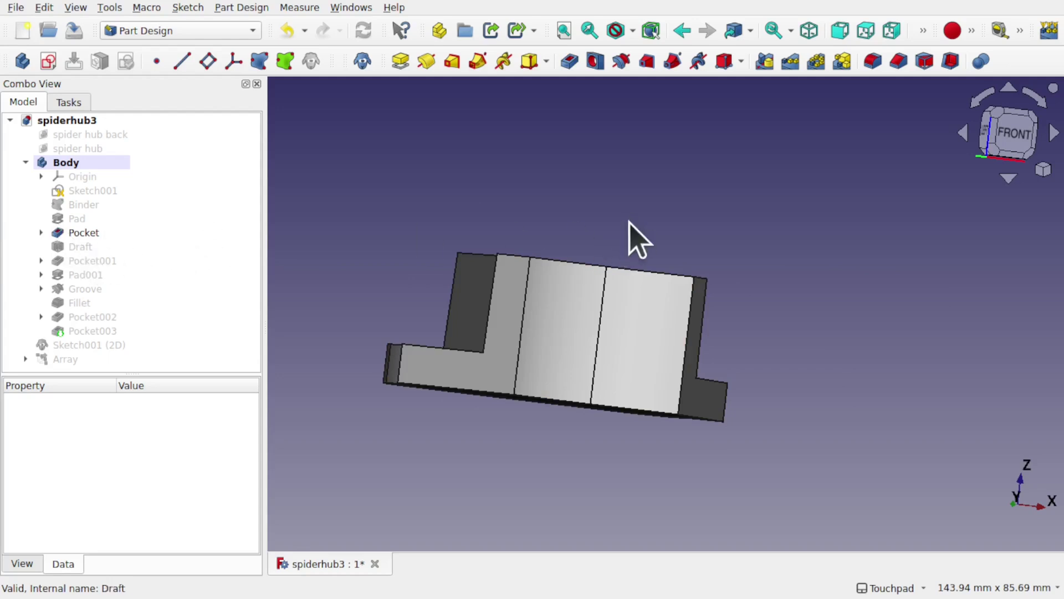
# Create a datum plane attached to the central vertical edge of the Pocket's curved face, using the Inertia 2-3 mode.
pyautogui.click(209, 64)
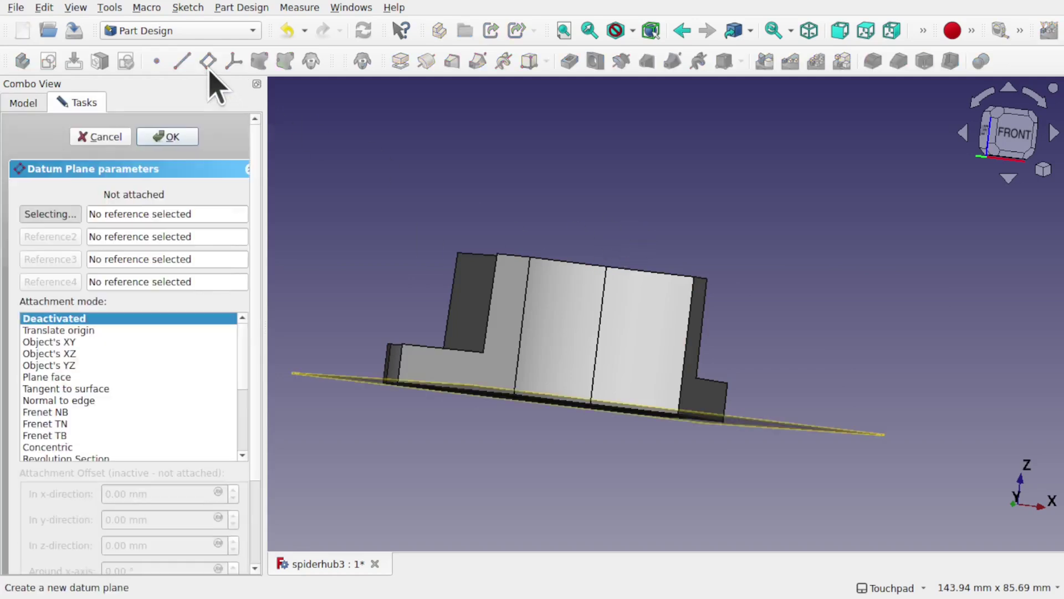
pyautogui.click(597, 352)
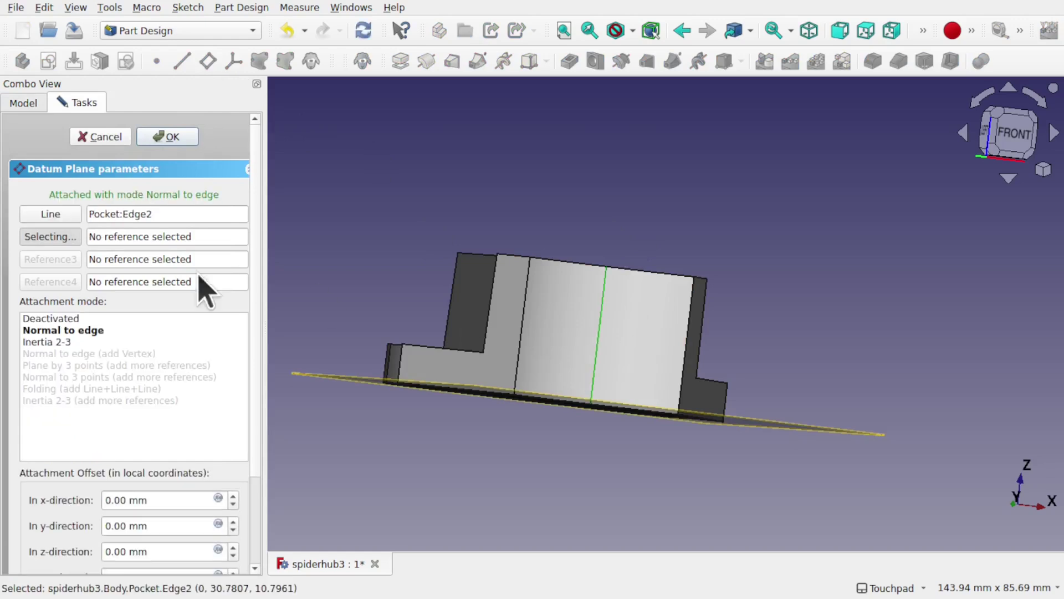
pyautogui.click(63, 343)
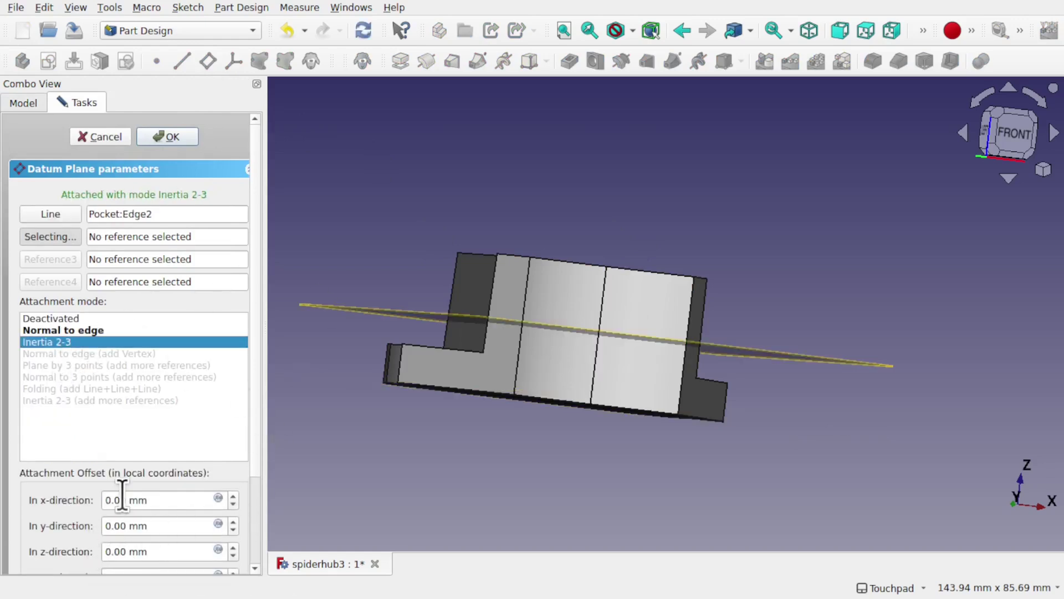
# Rotate the Pocket-attached datum plane 90° around its x-axis and accept it.
pyautogui.scroll(-3, 122, 495)
pyautogui.doubleClick(108, 464)
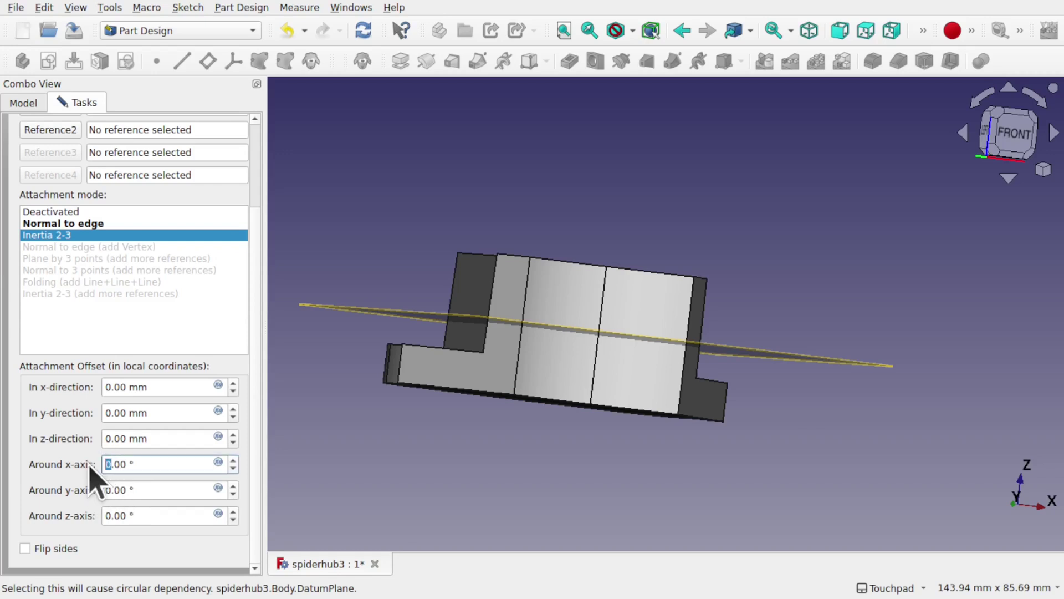
pyautogui.write('90')
pyautogui.press('Return')
# Edit the Draft to use the new datum plane as its neutral plane, reverse the pull direction and accept the parameters.
pyautogui.click(80, 247)
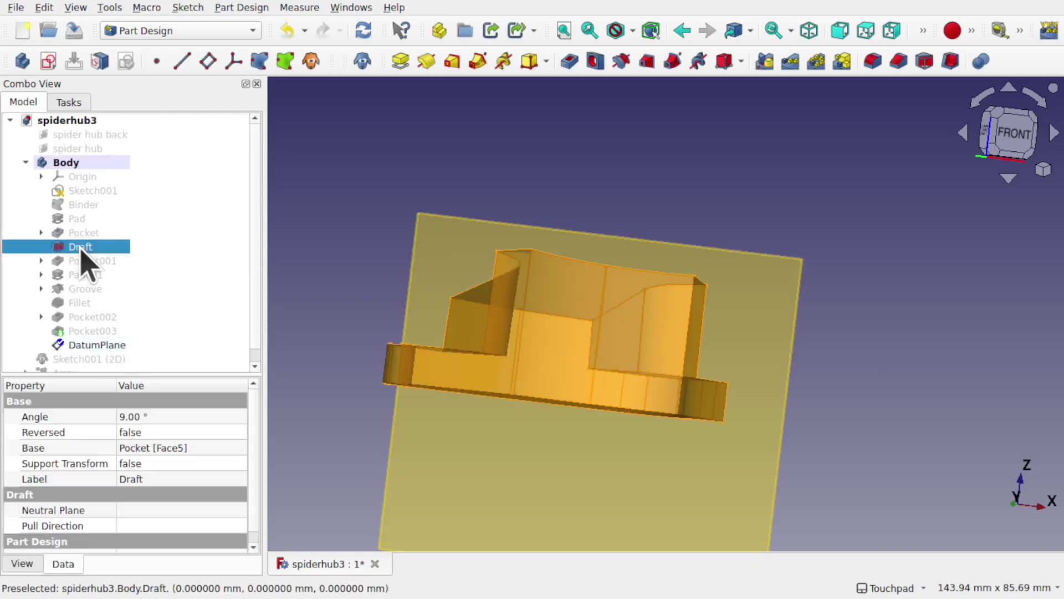
pyautogui.keyDown('alt'); pyautogui.moveTo(411, 294); pyautogui.dragTo(687, 315); pyautogui.keyUp('alt')
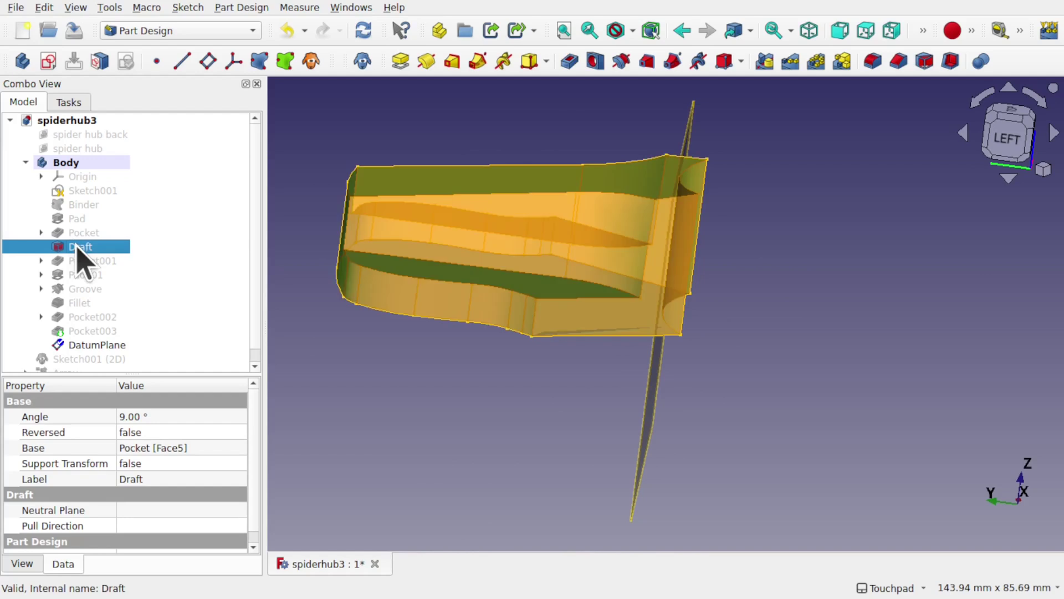
pyautogui.doubleClick(80, 246)
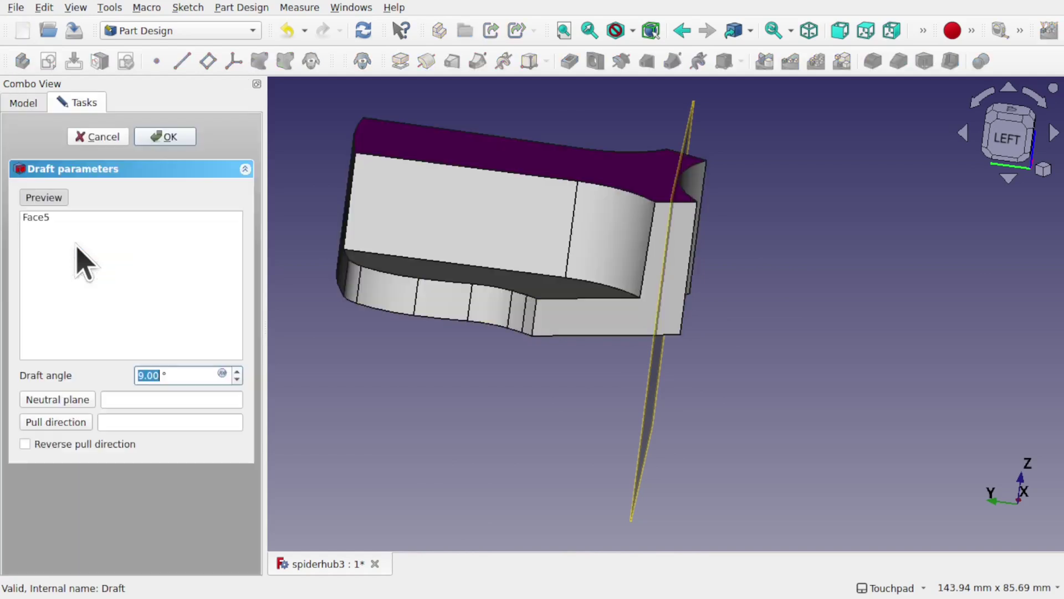
pyautogui.click(72, 402)
pyautogui.click(675, 392)
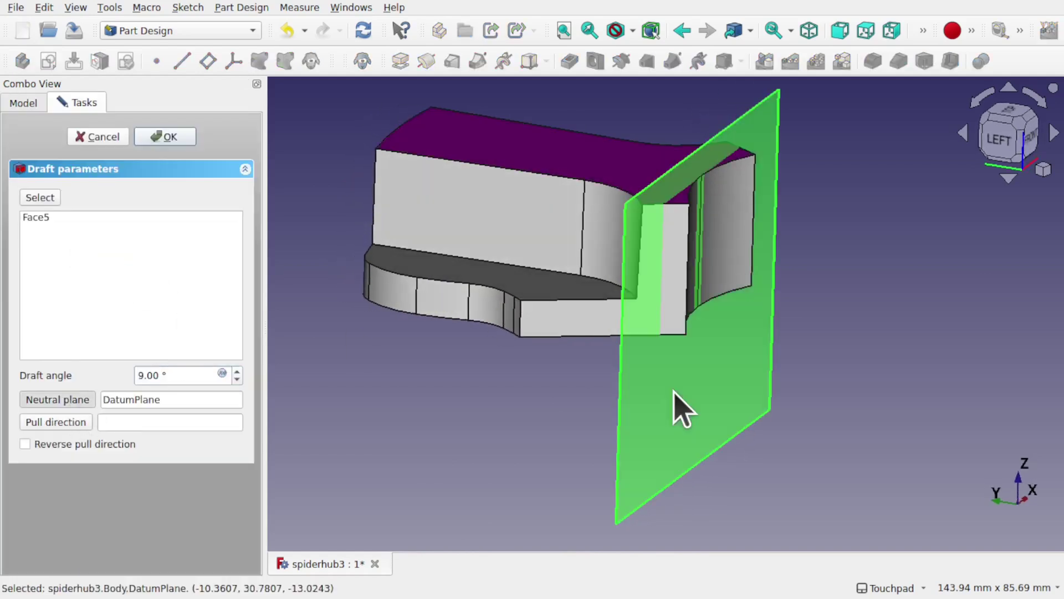
pyautogui.click(25, 443)
pyautogui.click(161, 139)
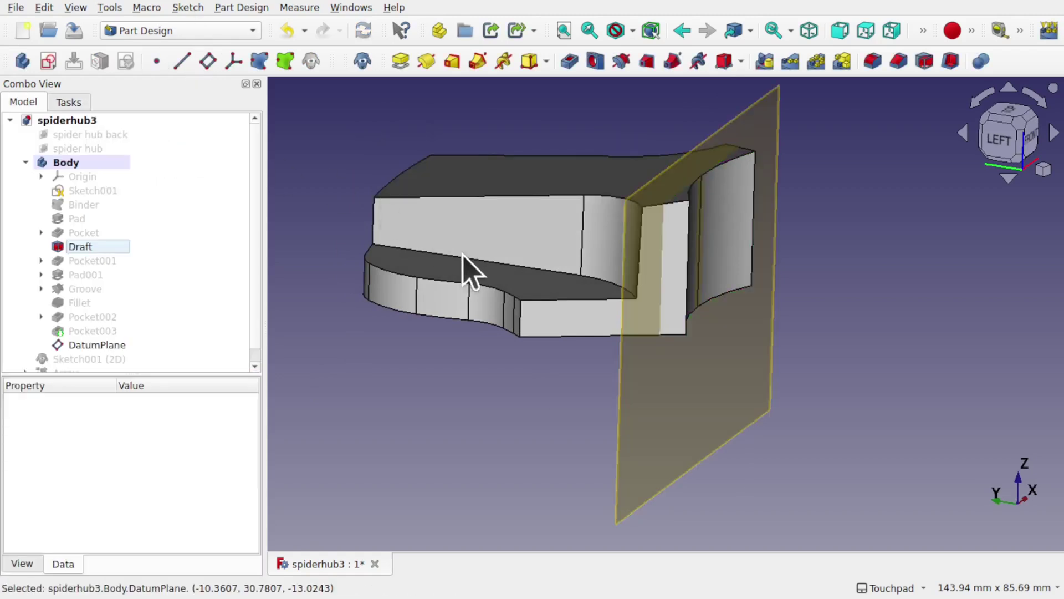
# Delete the datum plane listed at the end of the Body's features.
pyautogui.keyDown('alt'); pyautogui.moveTo(465, 268); pyautogui.dragTo(178, 332); pyautogui.keyUp('alt')
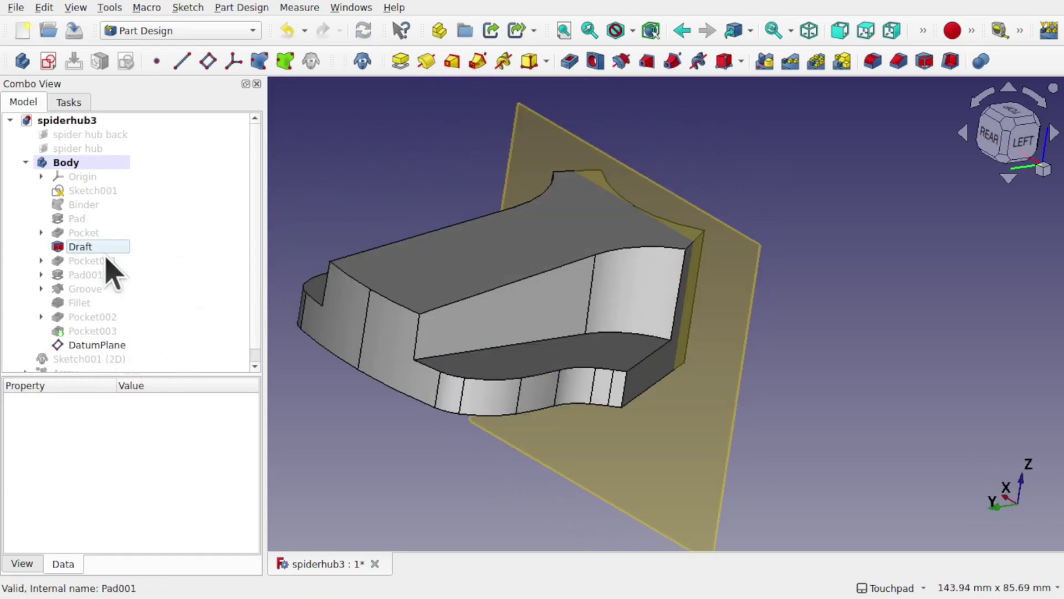
pyautogui.keyDown('alt'); pyautogui.moveTo(526, 272); pyautogui.dragTo(494, 294); pyautogui.keyUp('alt')
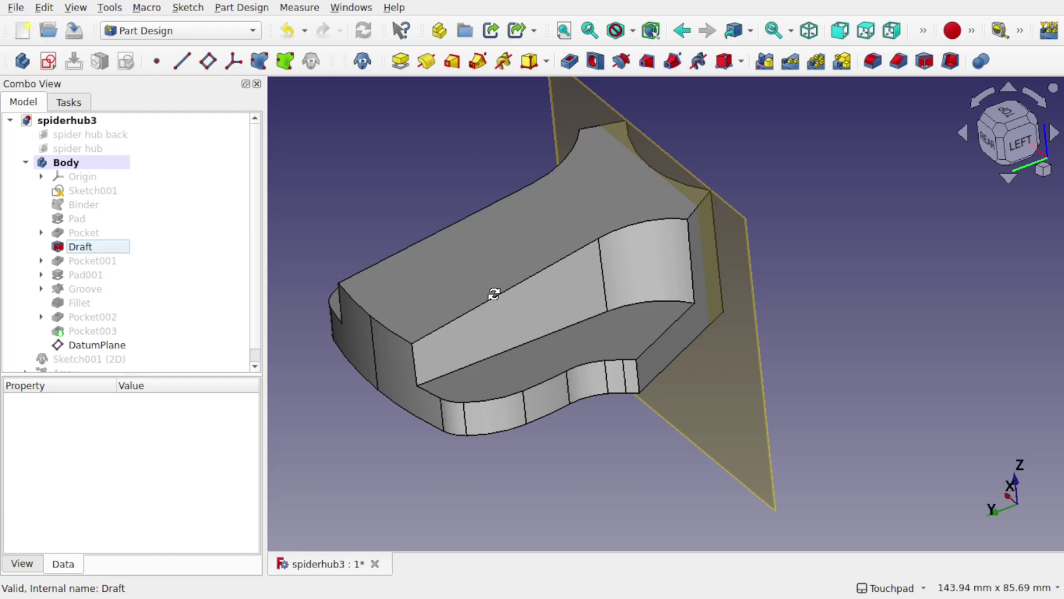
pyautogui.click(110, 343)
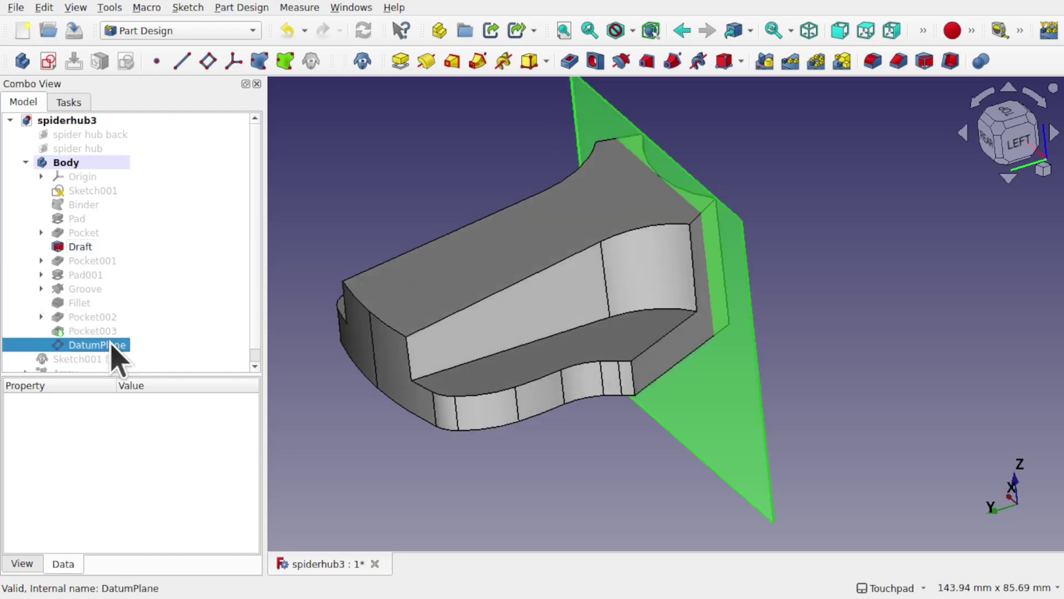
pyautogui.press('Delete')
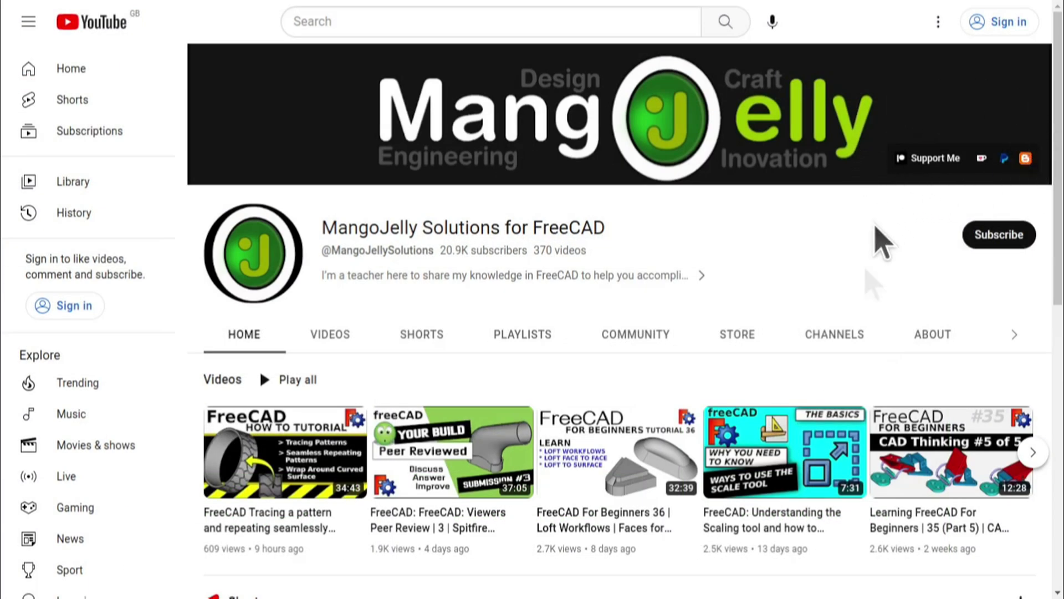
# Switch to the MangoJelly Solutions YouTube channel and highlight the three donation links in its About description.
pyautogui.click(932, 336)
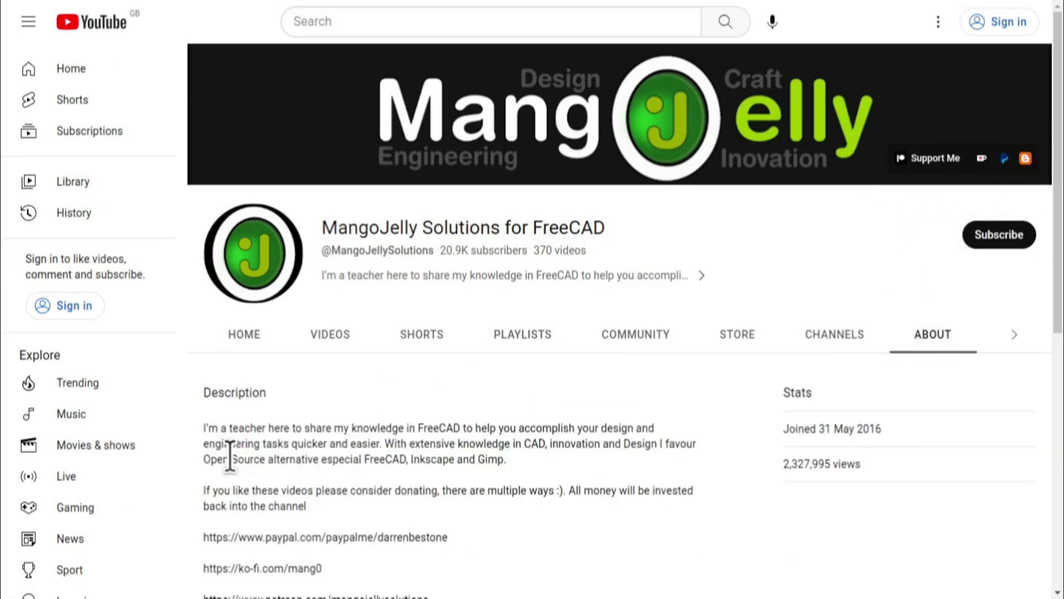
pyautogui.scroll(-3, 227, 444)
pyautogui.moveTo(447, 421); pyautogui.dragTo(204, 344)
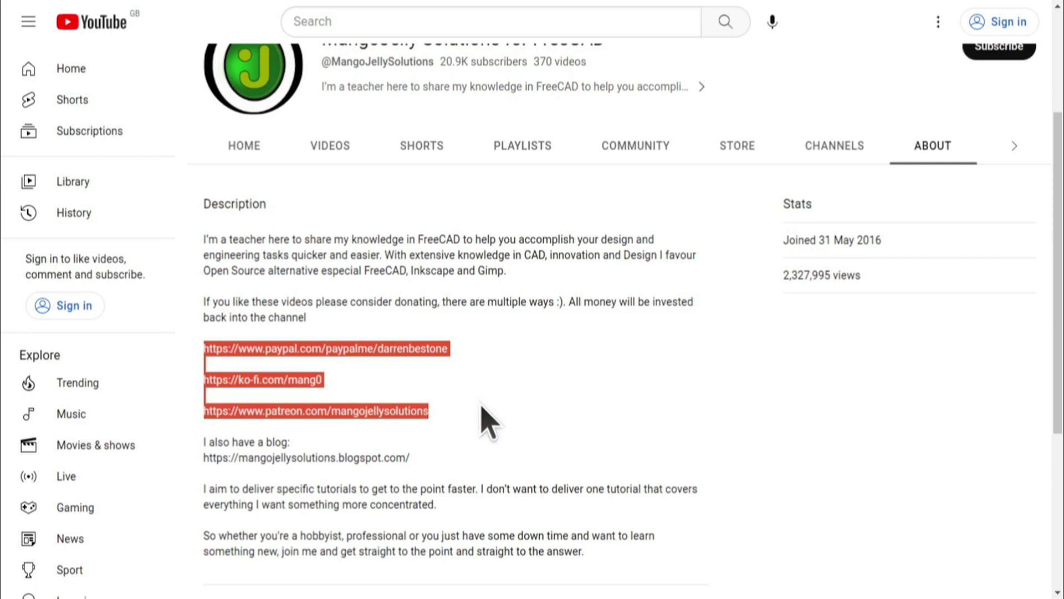
pyautogui.click(481, 406)
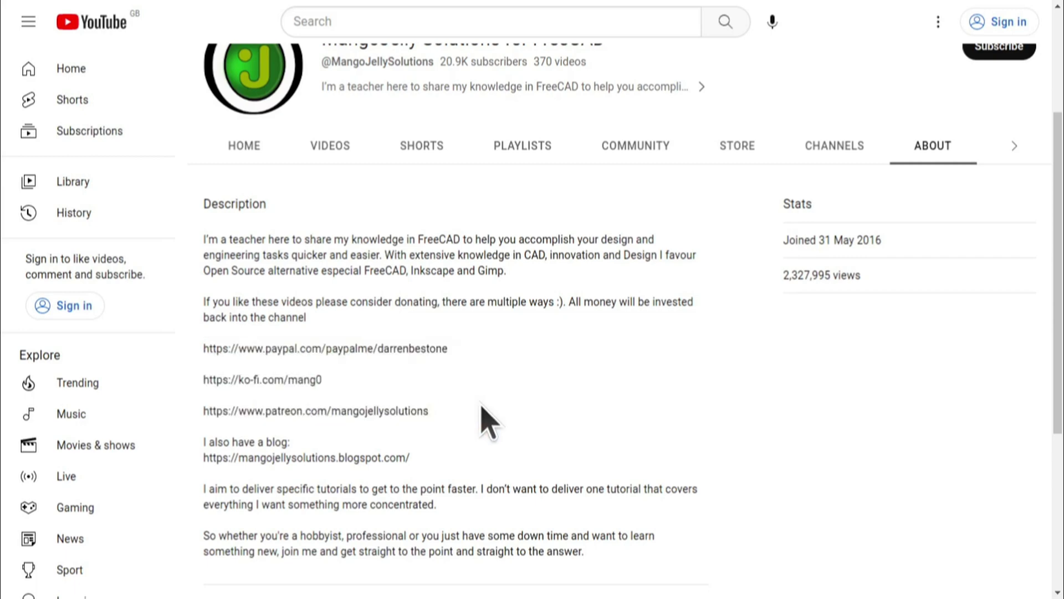